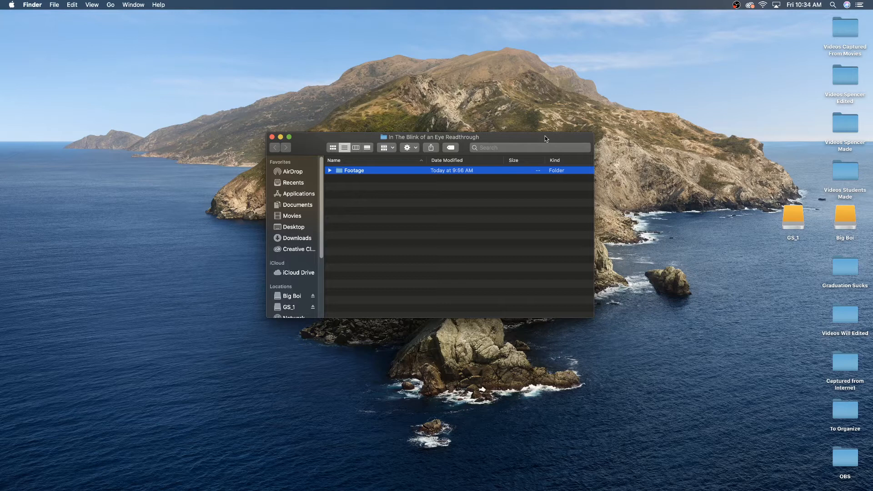
Expand the Footage folder and examine the clips inside its Video and Audio subfolders.
drag(545, 138, 566, 162)
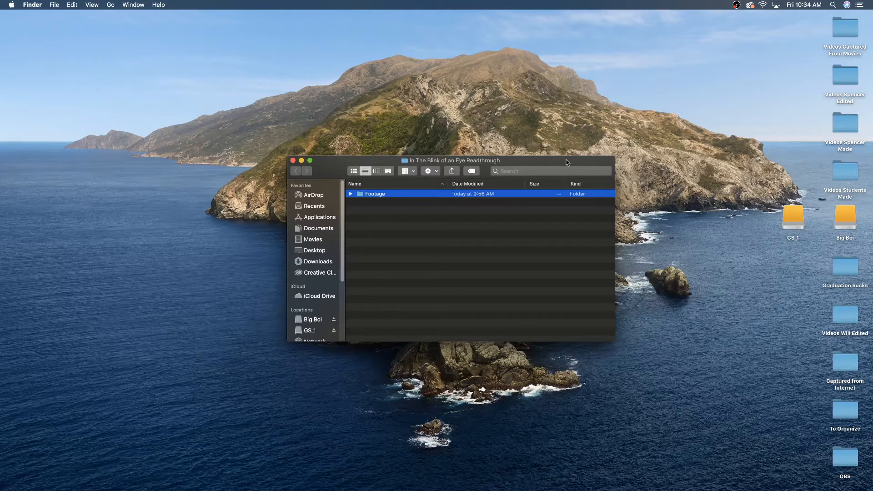
drag(567, 162, 556, 155)
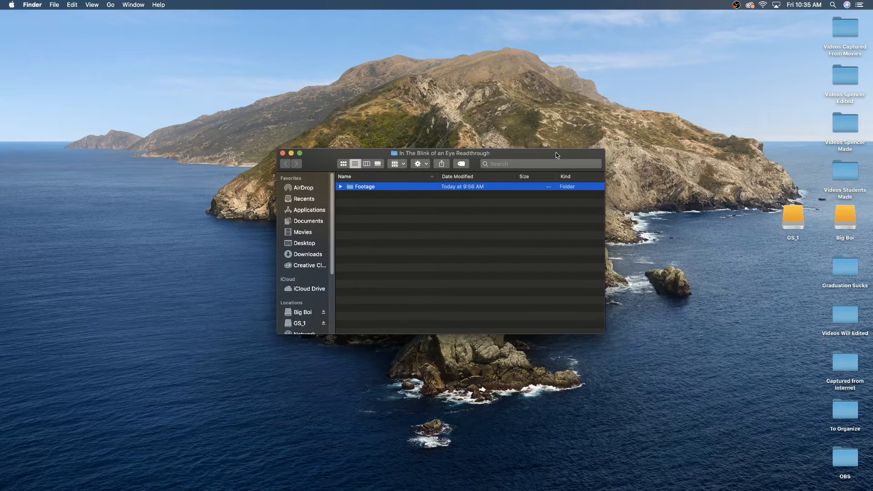
click(340, 187)
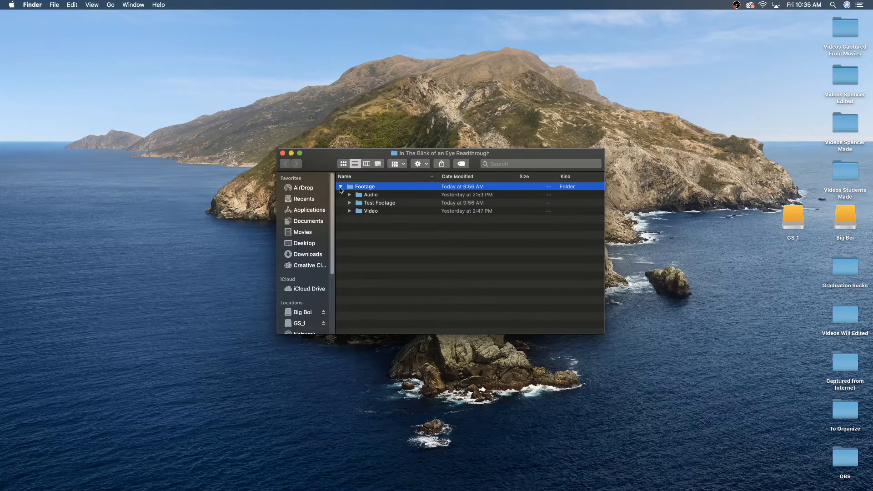
click(349, 211)
click(391, 220)
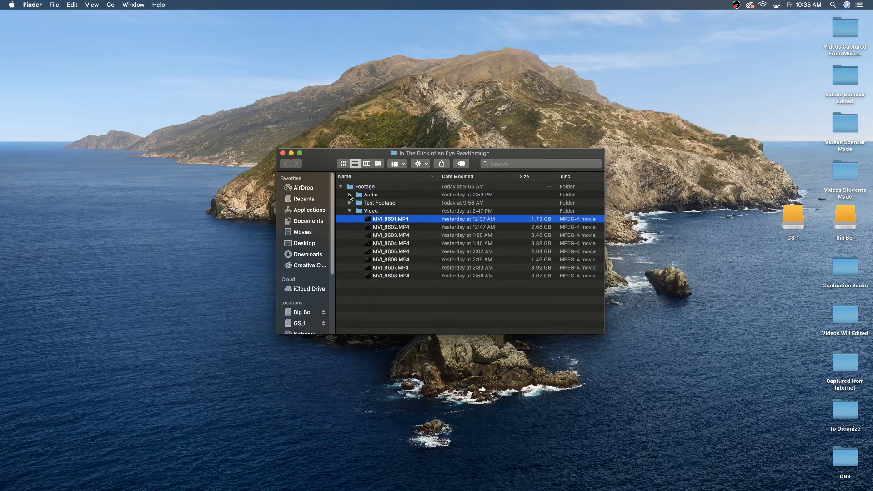
click(349, 194)
click(399, 204)
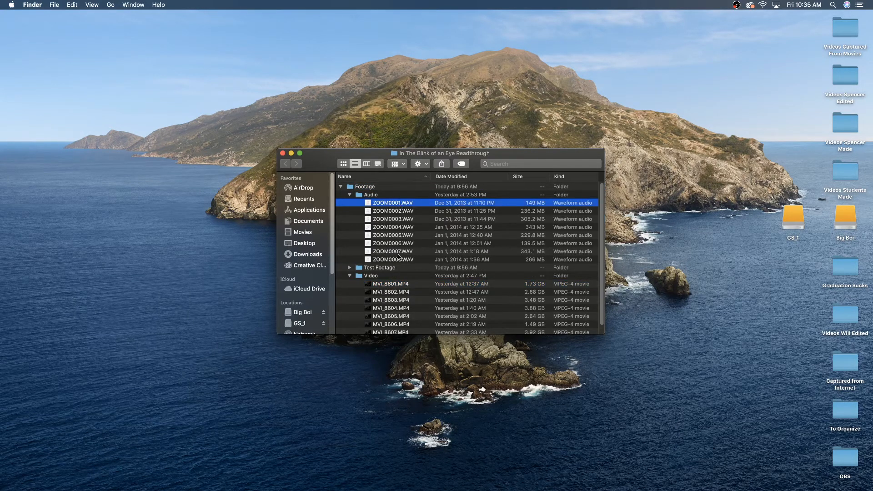
shift+click(400, 259)
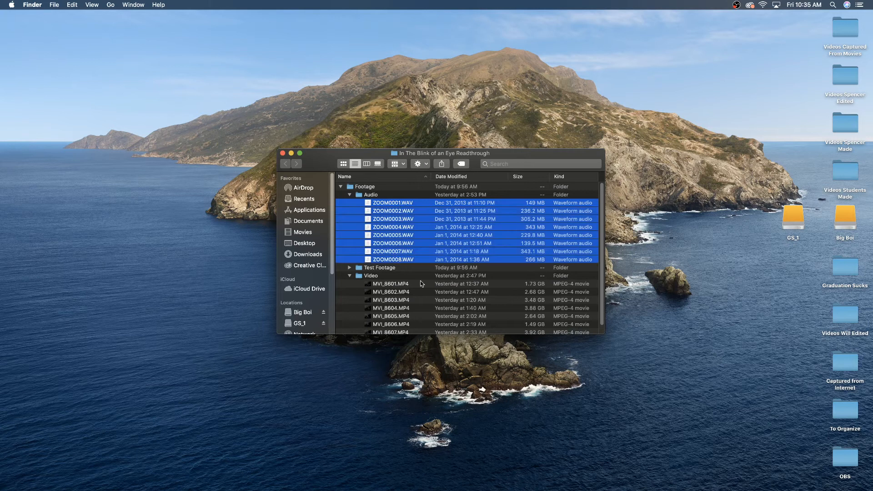
click(389, 284)
scroll(528, 290, down, 1)
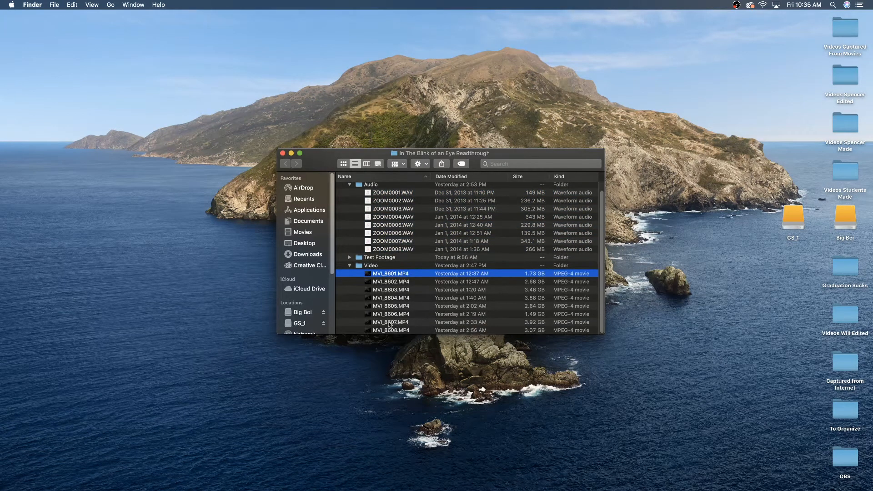
shift+click(403, 331)
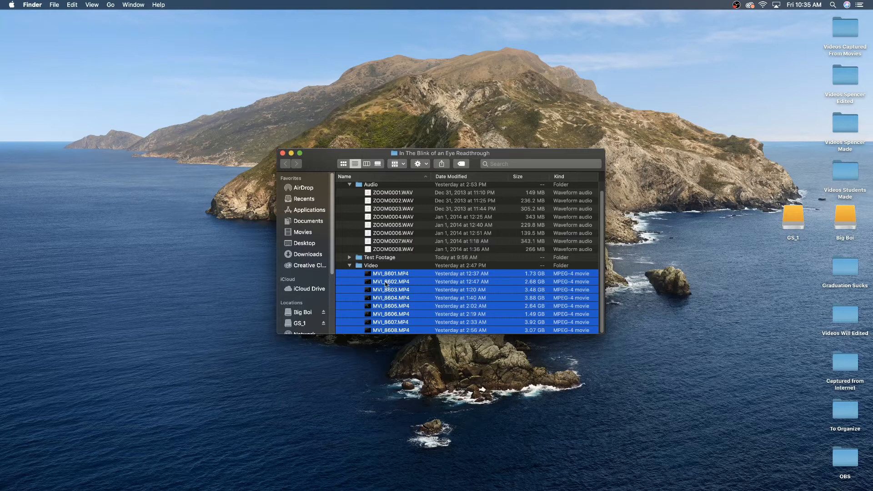
Rename the video clip MVI_8601.MP4 as Blink_01, keeping its extension.
click(381, 274)
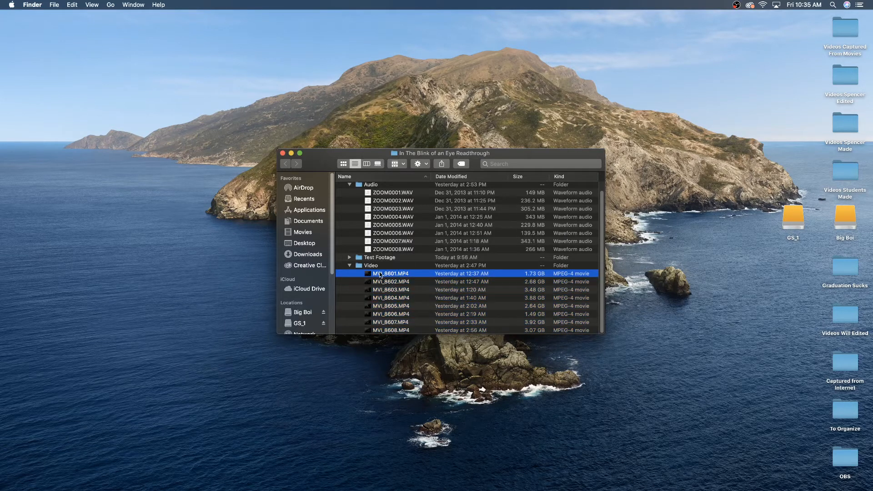
key(Return)
text(I)
text(TB)
text(OA)
text(E)
key(BackSpace)
key(BackSpace)
key(BackSpace)
key(BackSpace)
text(Blink)
text(_01)
key(Return)
Rename the video clip MVI_8602.MP4 as Blink_02, keeping its extension.
key(Down)
key(Return)
text(Blink)
key(BackSpace)
text(_02)
key(Return)
Rename the video clip MVI_8603.MP4 as Blink_03, keeping its extension.
key(Down)
key(Return)
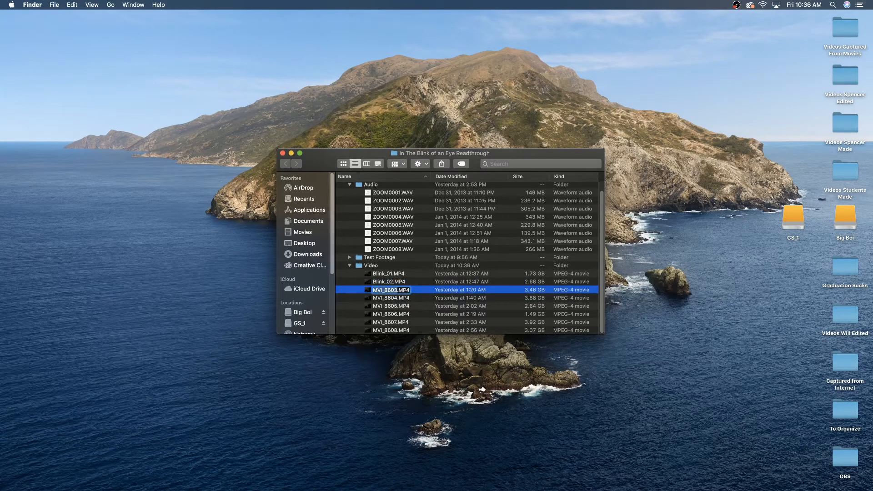
text(Blink_03)
key(Return)
Rename the video clip MVI_8604.MP4 as Blink_04, keeping its extension.
key(Down)
key(Return)
text(Blink_0)
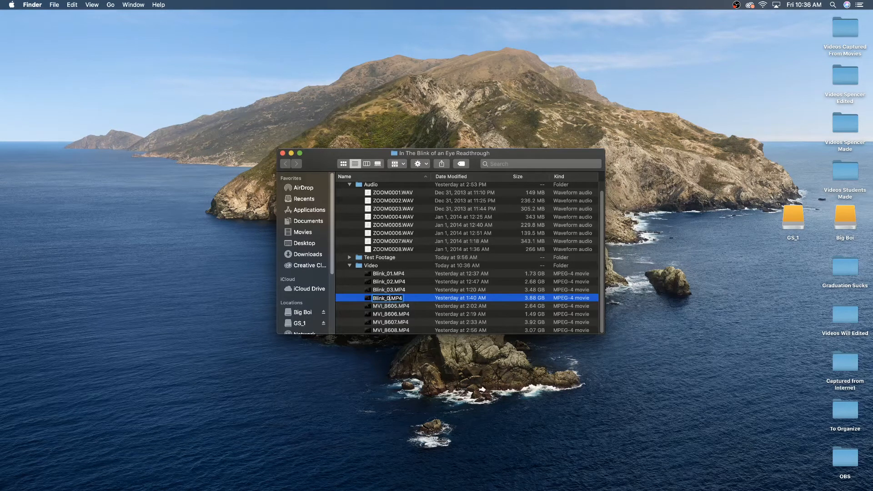
text(4)
key(Return)
Rename the video clip MVI_8605.MP4 as Blink_05, keeping its extension.
key(Down)
key(Return)
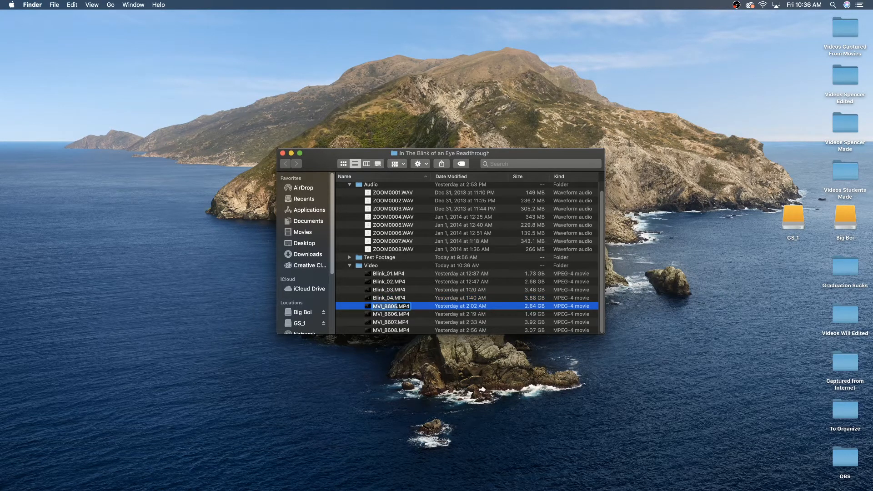
text(Blink_05)
key(Return)
Rename the video clip MVI_8606.MP4 as Blink_06, keeping its extension, and briefly preview it.
key(Down)
key(Return)
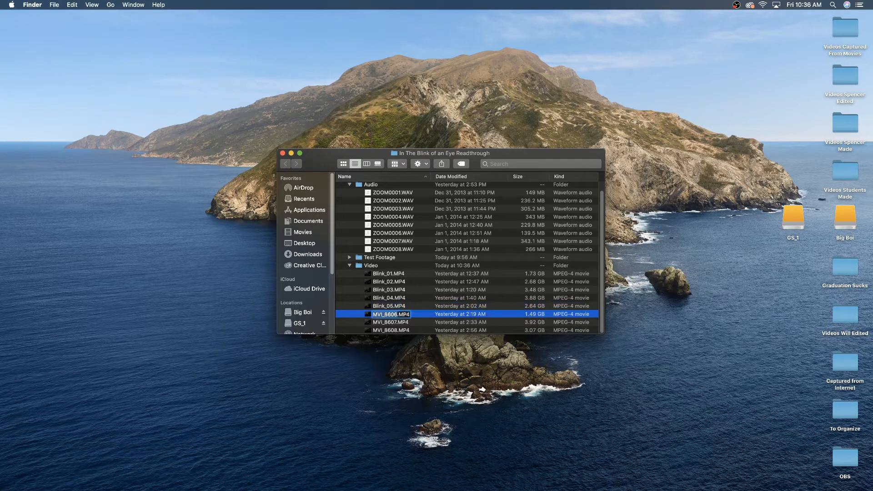
text(Blink_06)
key(Return)
key(space)
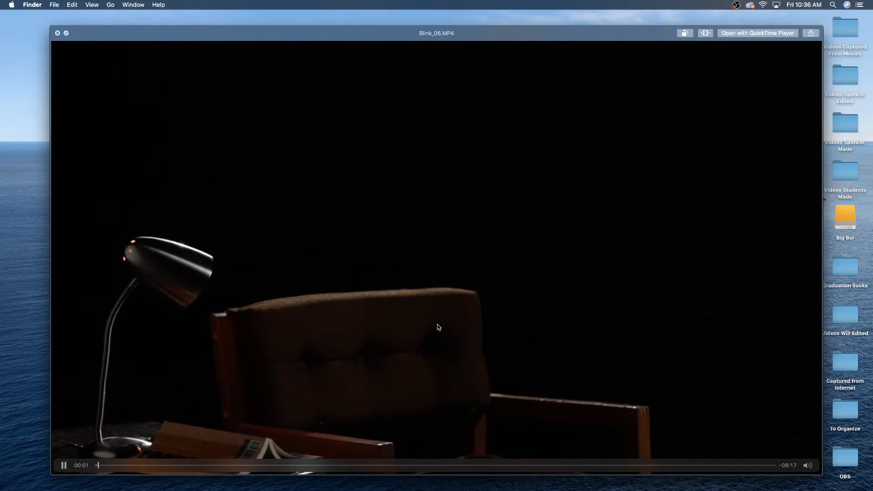
key(space)
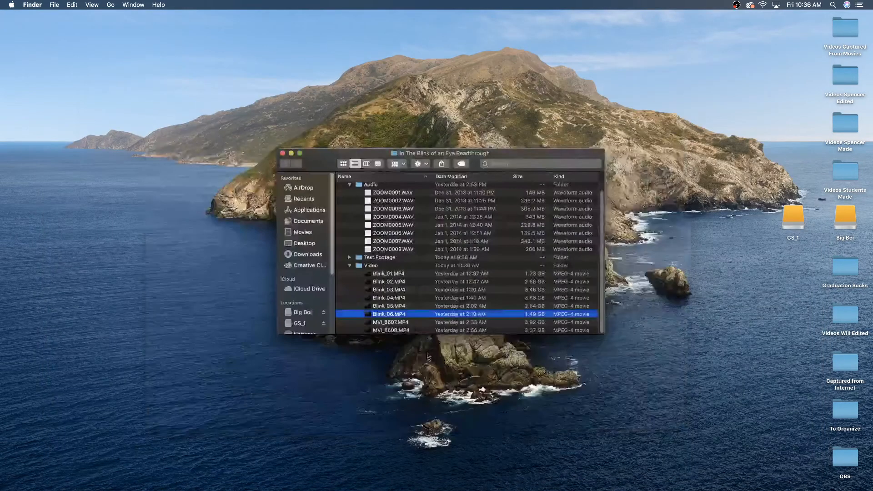
Rename the video clip MVI_8607.MP4 as Blink_07, keeping its extension.
click(401, 324)
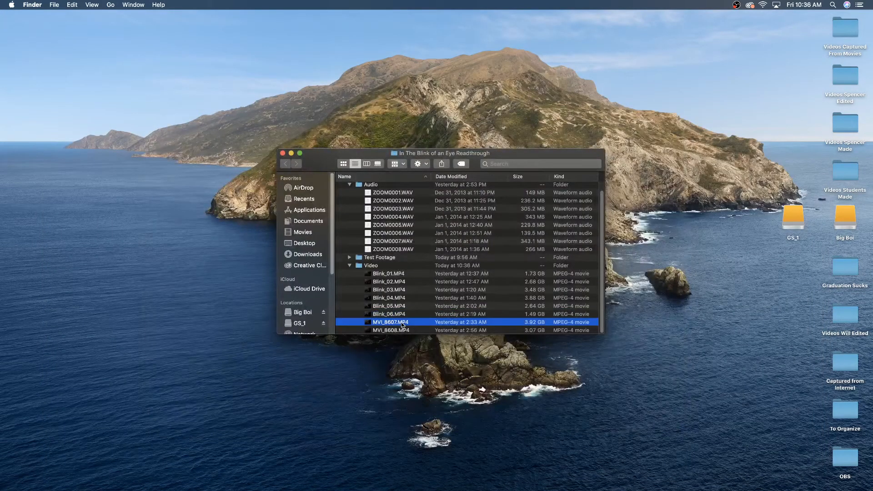
click(401, 323)
text(Blink_)
text(0)
text(7)
key(Return)
Rename the video clip MVI_8608.MP4 as Blink_08, keeping its extension.
click(394, 331)
key(Return)
text(Blink_)
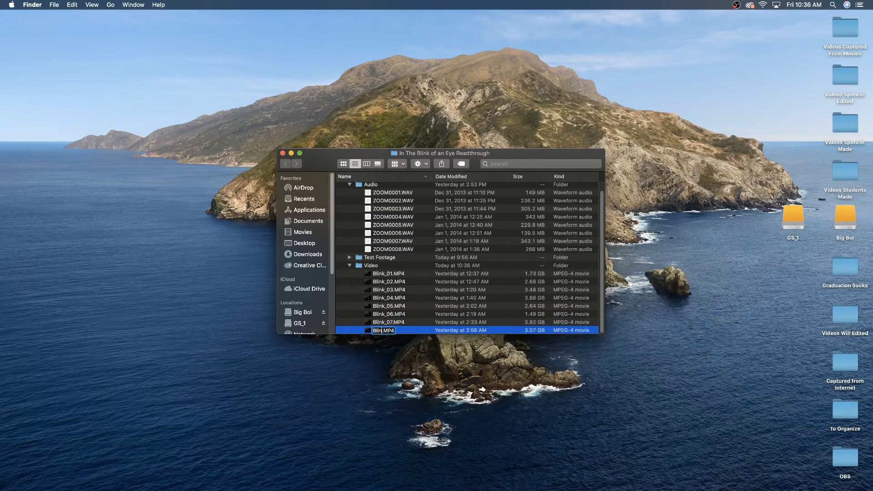
text(08)
key(Return)
Rename the audio file ZOOM0001.WAV as Blink_01, keeping its extension.
scroll(407, 292, up, 1)
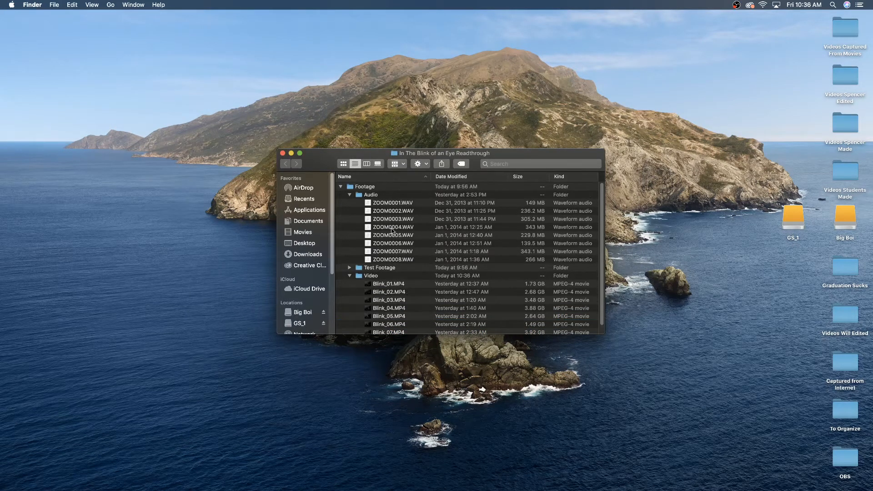
click(392, 204)
key(Return)
text(Blink_01)
key(Return)
Rename the audio file ZOOM0002.WAV as Blink_02, keeping its extension.
key(Down)
key(Return)
text(Blink_02)
key(Return)
Rename the audio file ZOOM0003.WAV as Blink_03, keeping its extension.
key(Down)
key(Return)
text(Blink)
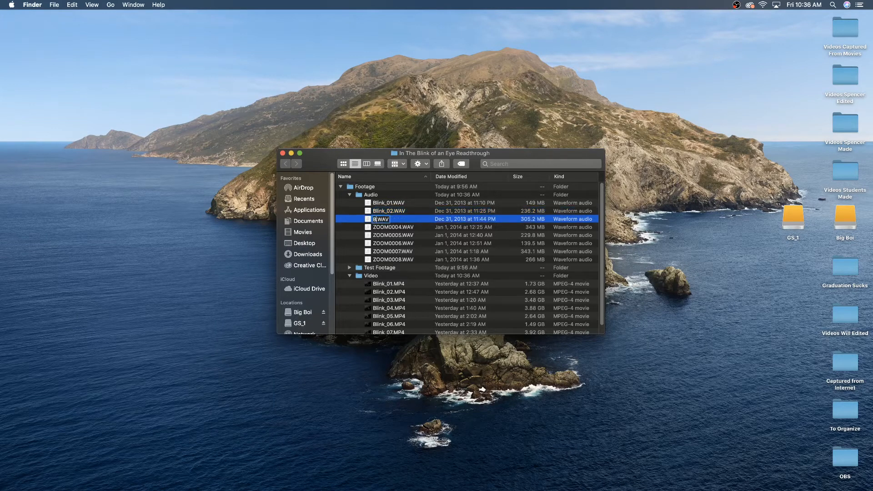
text(_03)
key(Return)
Rename the audio file ZOOM0004.WAV as Blink_04, keeping its extension.
key(Down)
key(Return)
text(Blink_0)
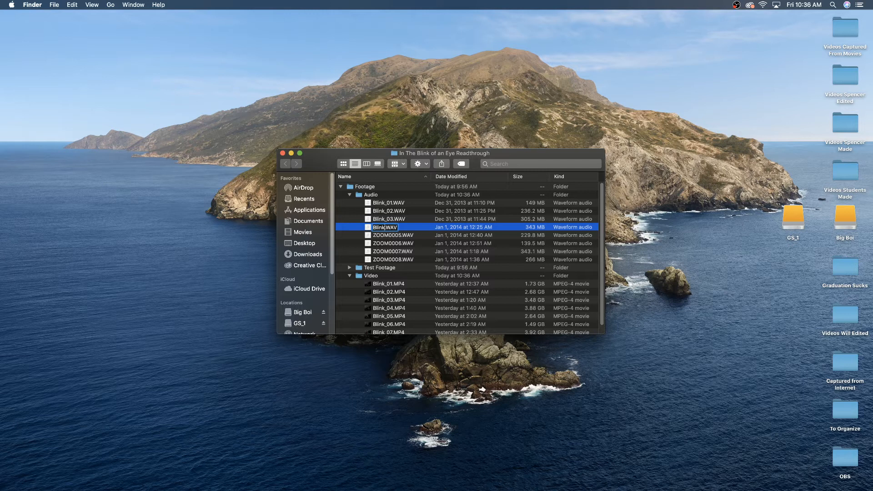
text(4)
key(Return)
Rename the audio file ZOOM0005.WAV as Blink_05, correcting any typing mistake in the name.
key(Down)
key(Return)
text(Blink_0)
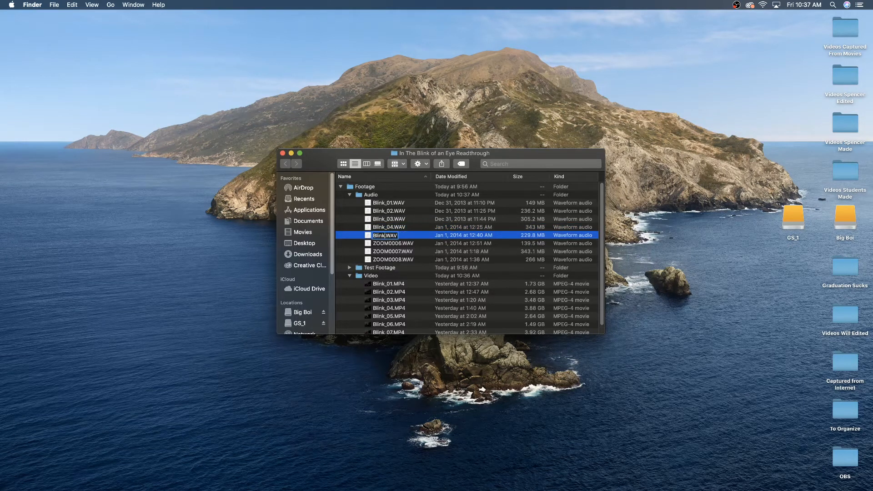
text(5)
key(Return)
key(Return)
click(377, 235)
key(Right)
key(Right)
key(BackSpace)
text(0)
Rename the audio file ZOOM0006.WAV as Blink_06, keeping its extension.
key(Return)
key(Down)
key(Return)
text(Blink_07)
key(BackSpace)
text(6)
Rename the audio file ZOOM0007.WAV as Blink_07, keeping its extension.
key(Return)
key(Down)
key(Return)
text(Blink_07)
Rename the audio file ZOOM0008.WAV as Blink_08, keeping its extension.
key(Return)
key(Down)
key(Return)
text(Blink_08)
Expand the Test Footage folder and rename the clip inside it as Blink_Test.
key(Return)
click(349, 268)
click(390, 277)
key(Return)
text(Blink_)
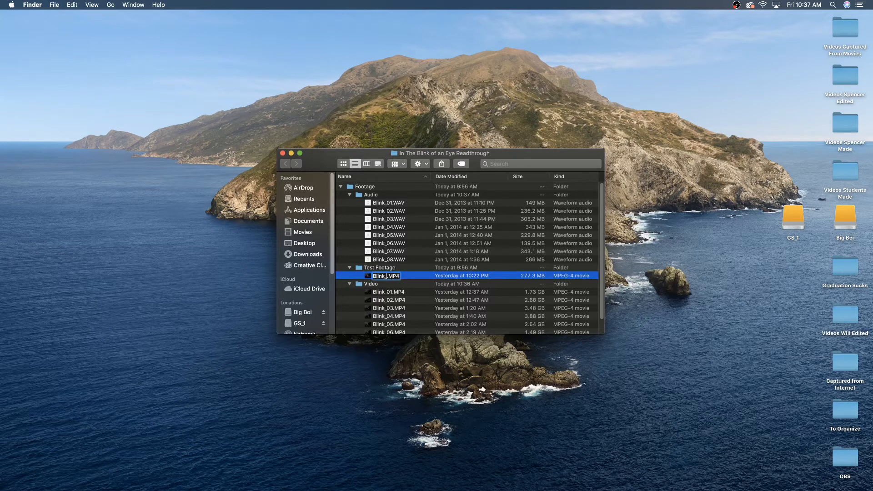
text(09)
key(BackSpace)
key(BackSpace)
text(Test)
key(Return)
Collapse the Test Footage, Video and Audio subfolders, leaving the Footage folder expanded.
click(349, 267)
click(349, 275)
click(349, 194)
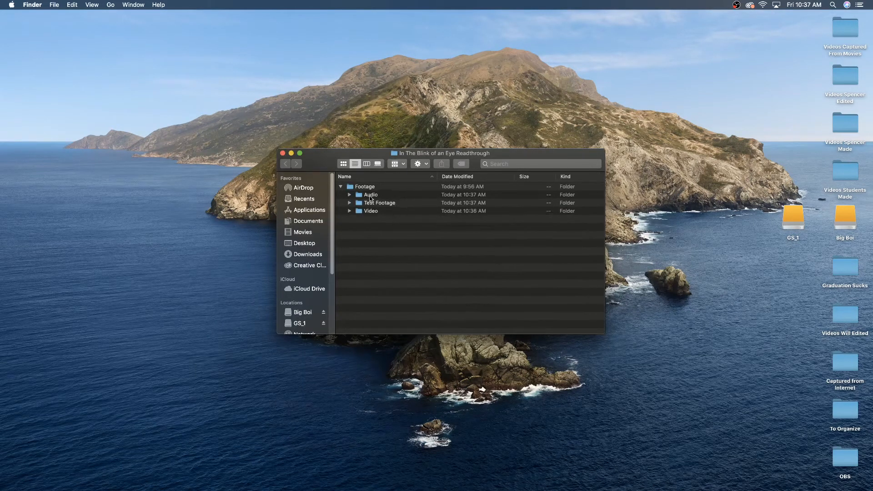
click(367, 189)
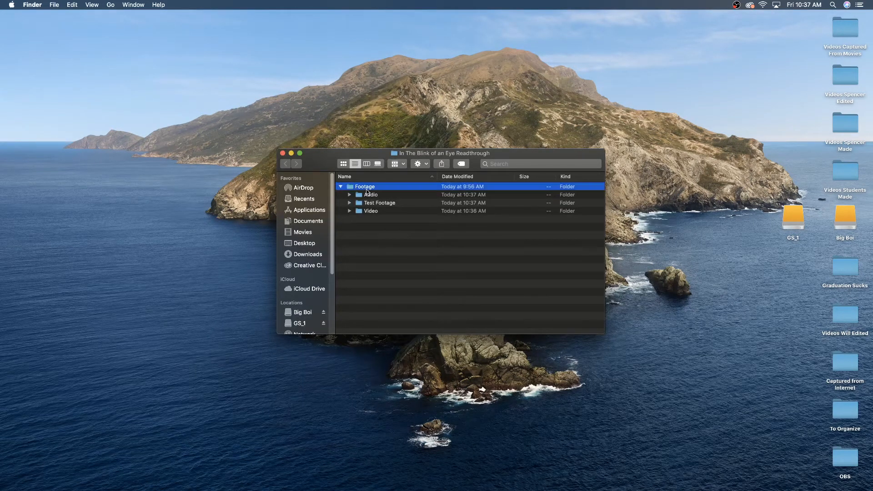
click(341, 187)
click(341, 187)
click(389, 237)
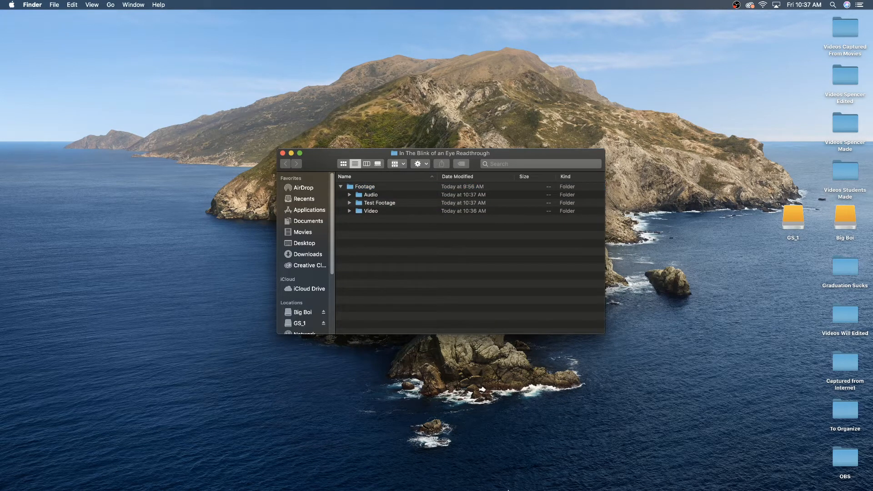
Switch to Adobe Premiere Pro 2020 and start a new project named "In the Blink of an Eye Readthrough".
click(431, 476)
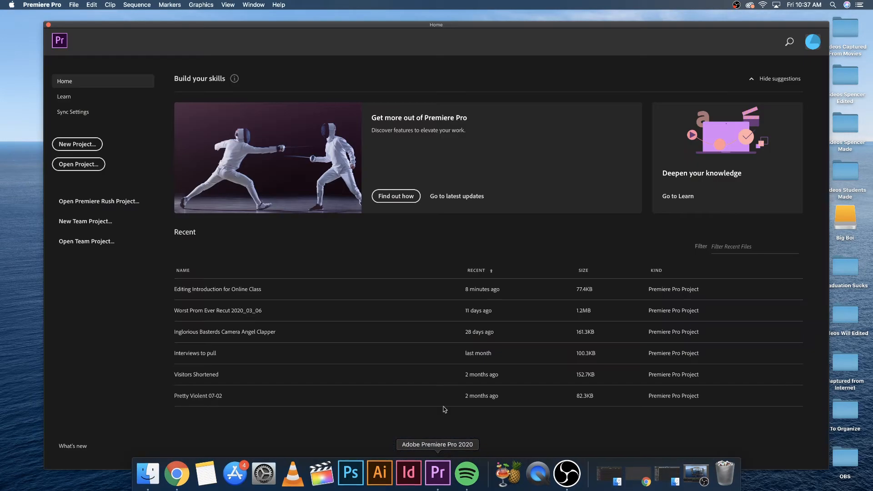
click(77, 144)
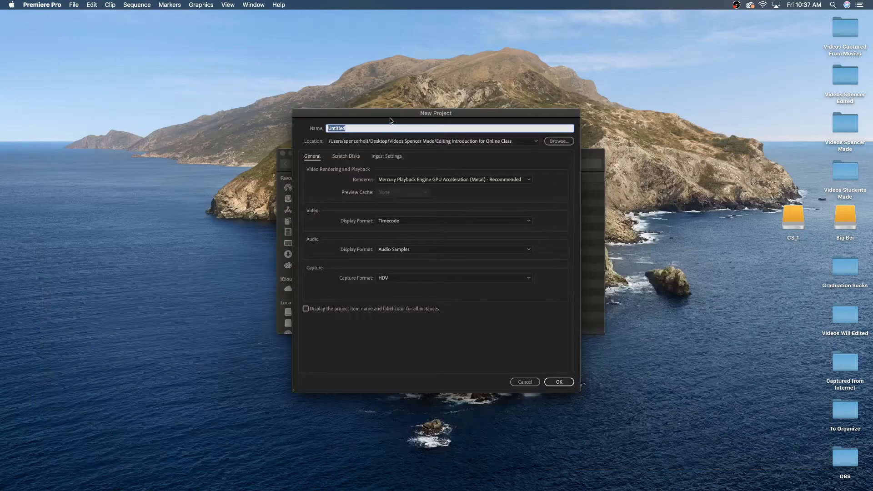
drag(378, 114, 397, 173)
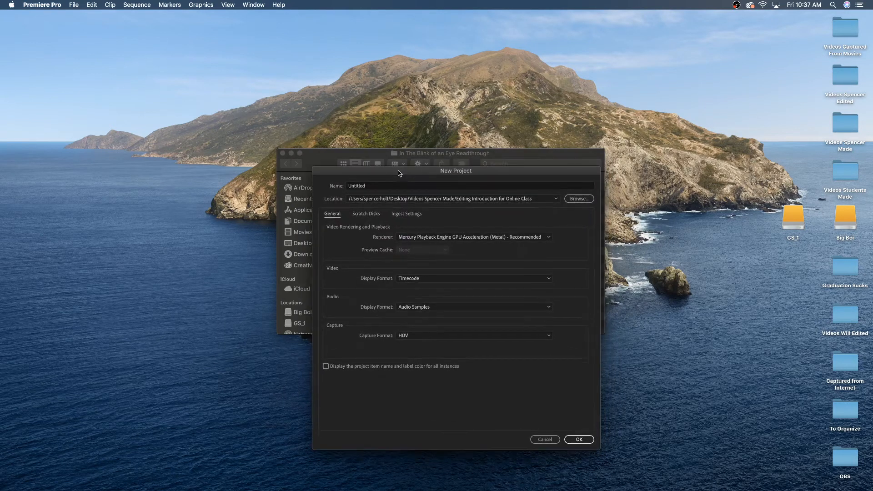
click(375, 186)
text(In)
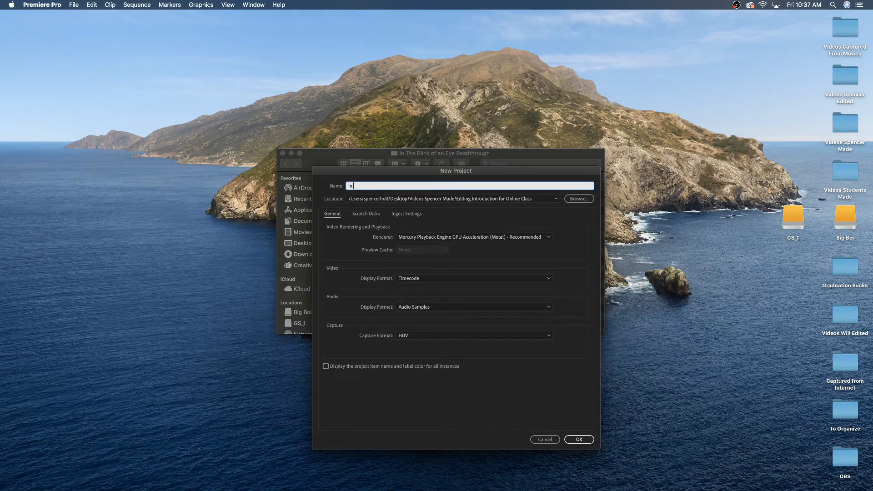
text( the Blink of an Eye Readthrough)
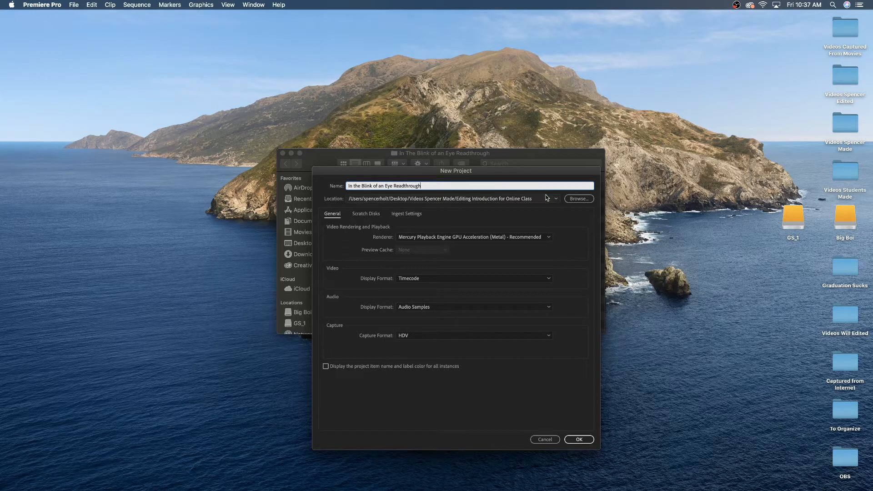
Set the new project's location to the "In The Blink of an Eye Readthrough" folder.
click(572, 198)
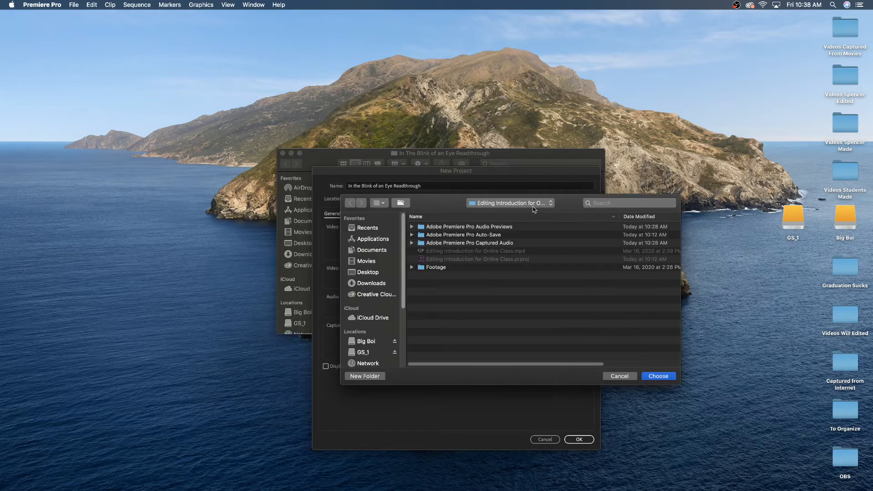
click(500, 204)
click(505, 212)
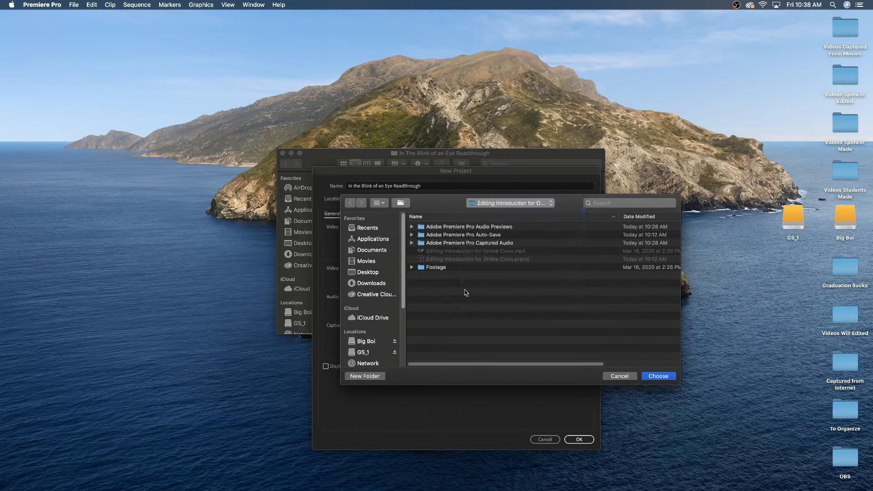
click(446, 284)
double_click(445, 286)
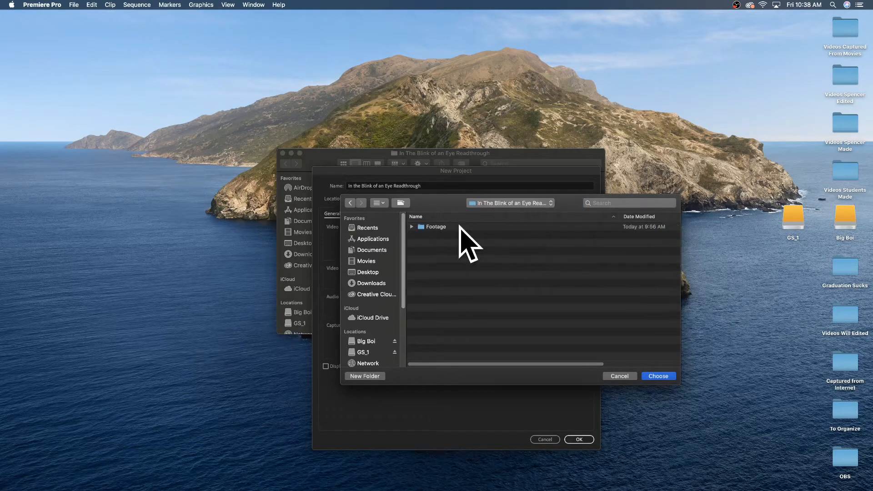
click(659, 376)
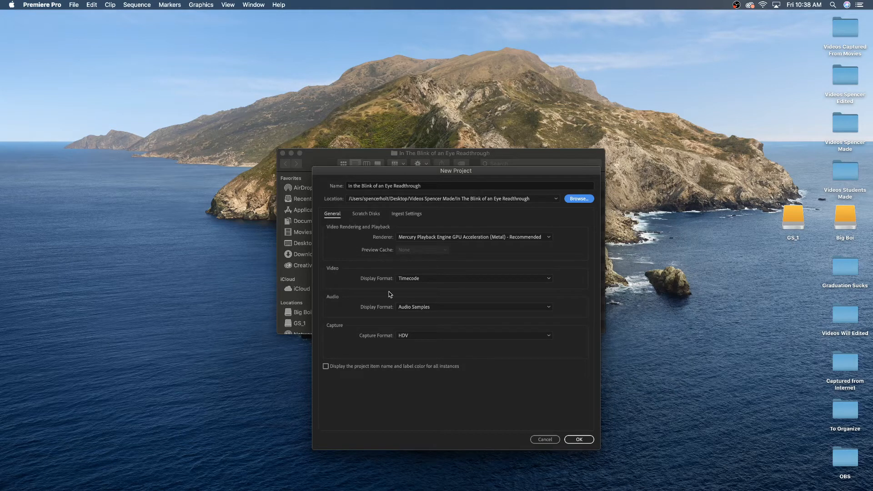
Review the scratch disk settings, create the project with the defaults kept, and switch to the Assembly workspace.
click(364, 213)
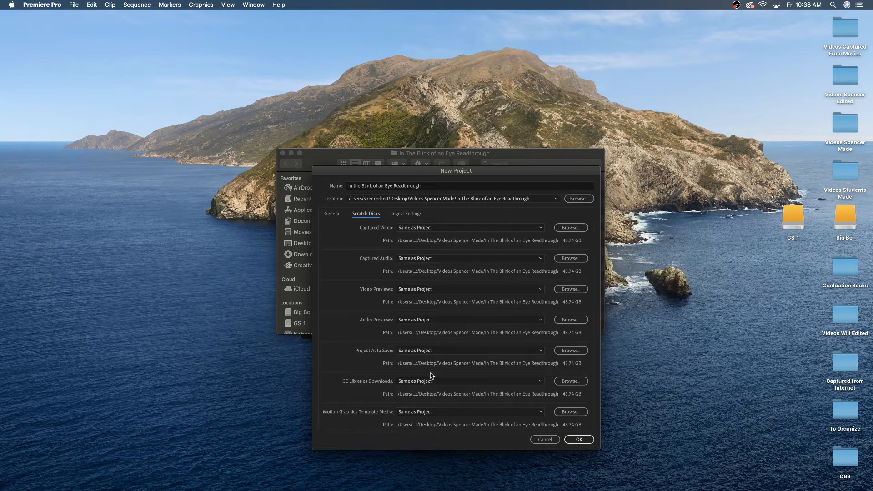
click(332, 215)
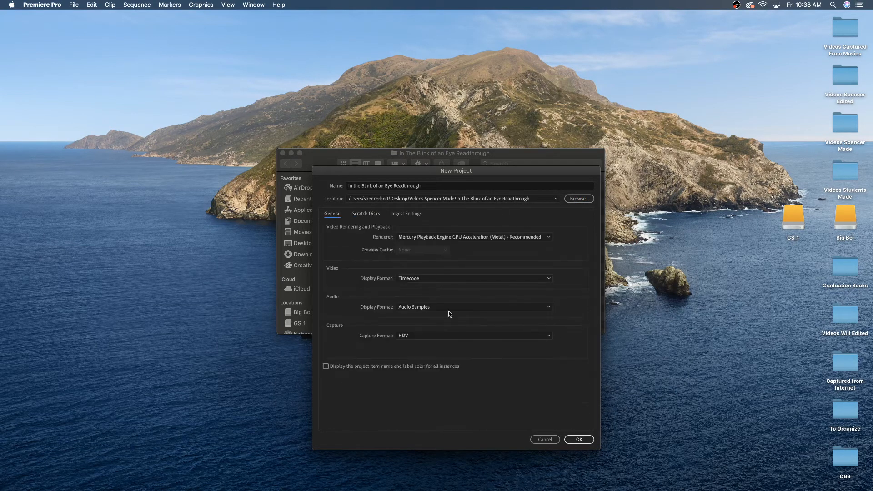
click(576, 441)
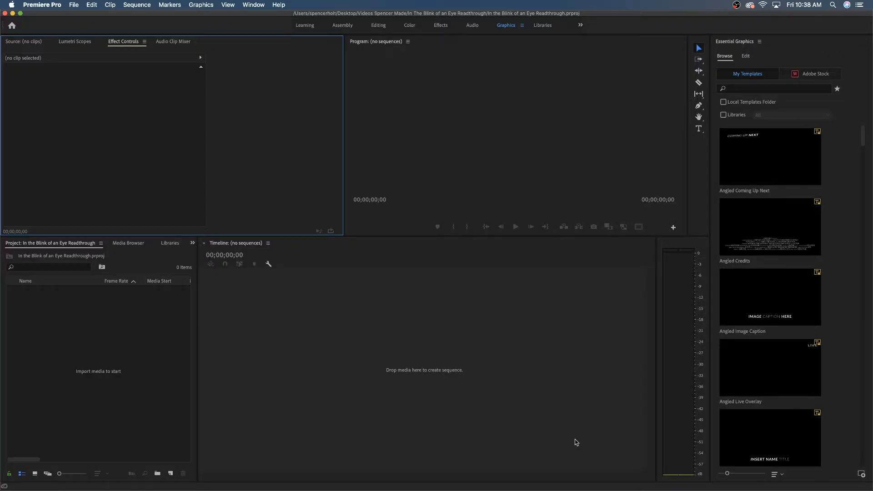
click(342, 26)
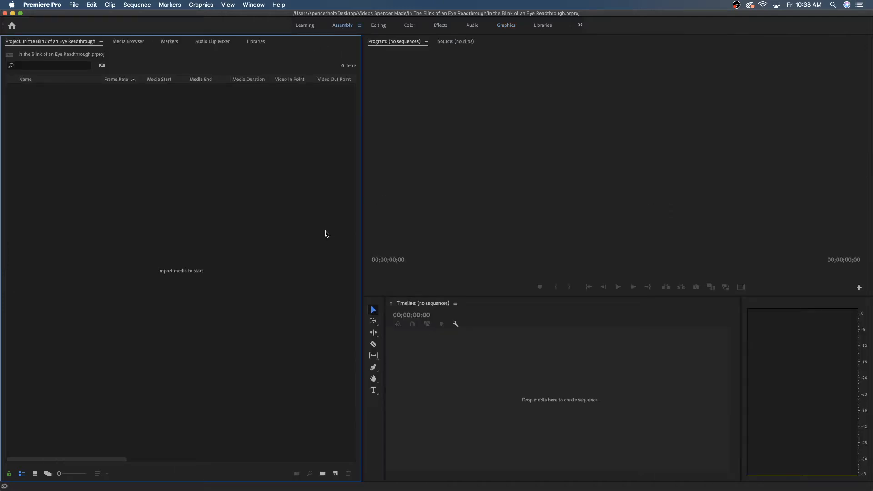
Switch to Finder, collapse the Footage folder and import it whole into the Premiere Pro project.
key(super+Tab)
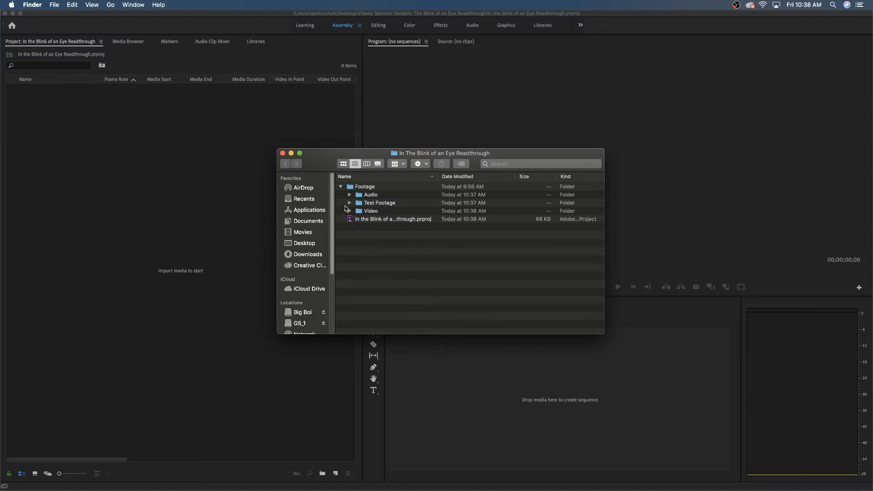
click(341, 187)
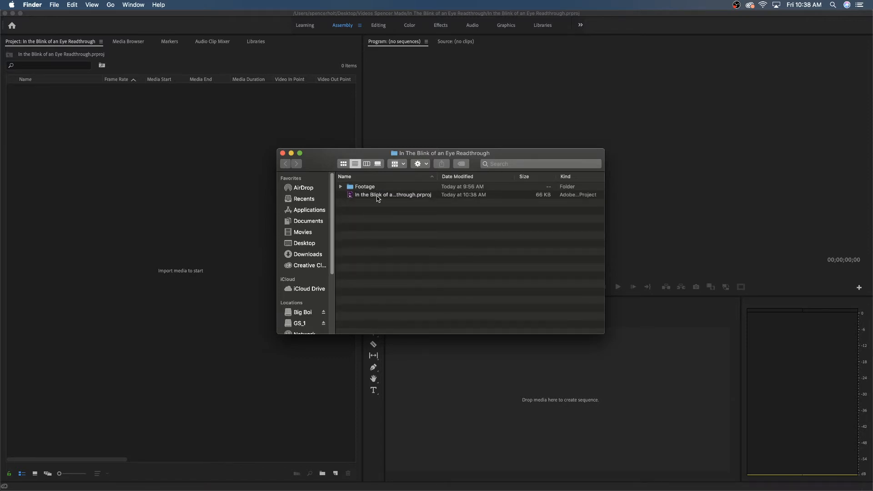
click(378, 198)
click(341, 187)
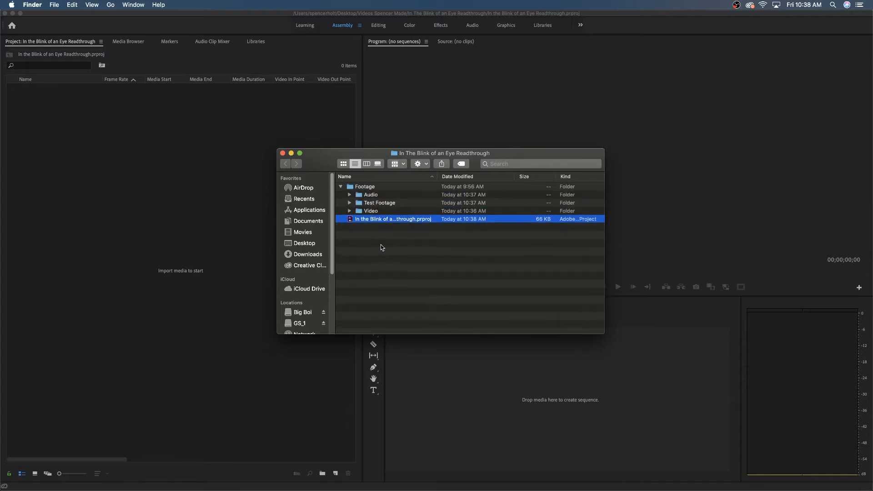
click(341, 187)
click(363, 187)
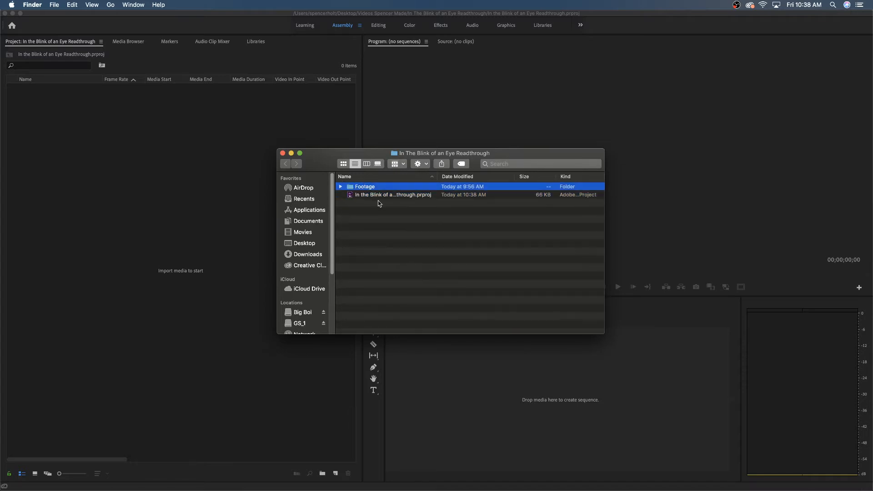
drag(367, 187, 142, 182)
click(157, 201)
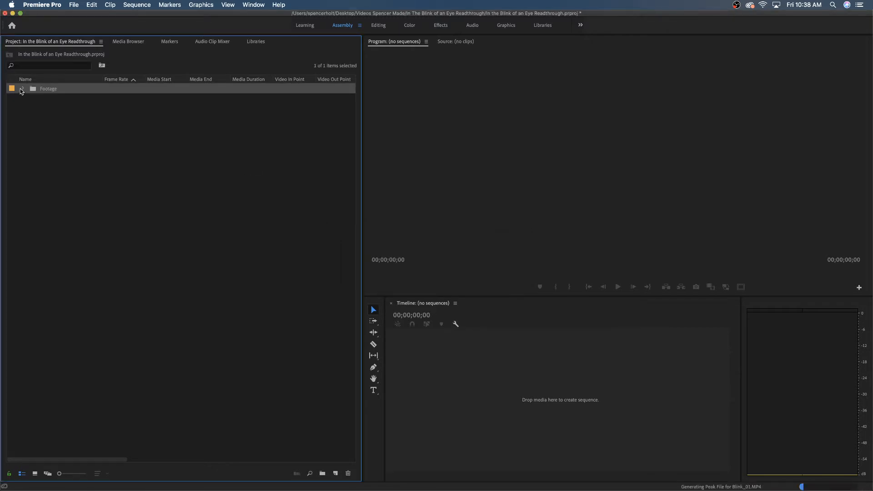
Expand the Footage bin and its Audio and Video bins to list all imported clips.
click(21, 90)
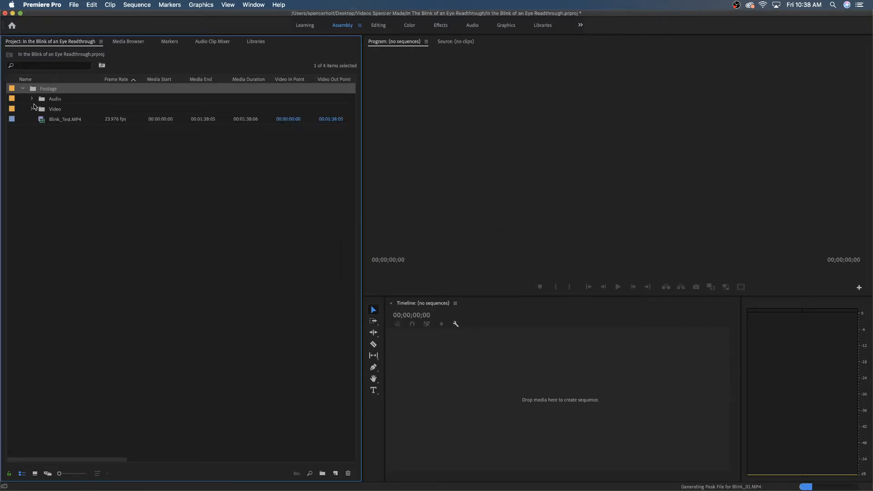
click(32, 99)
click(32, 191)
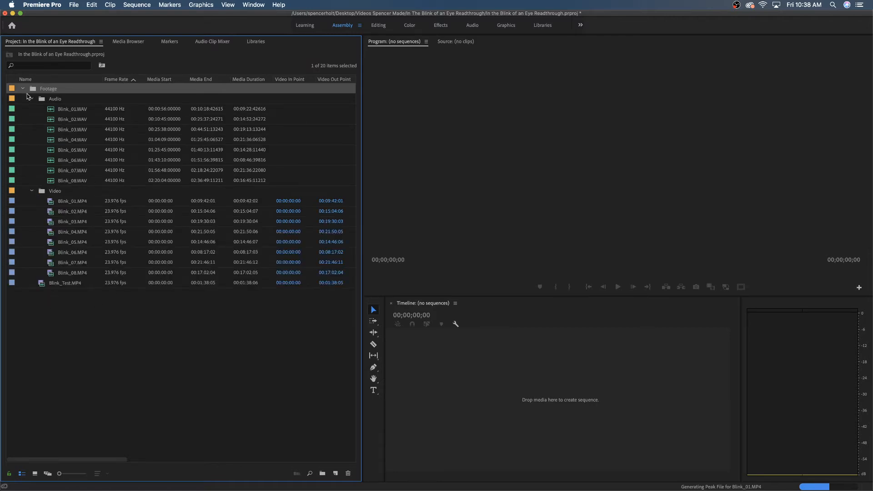
click(23, 89)
click(24, 89)
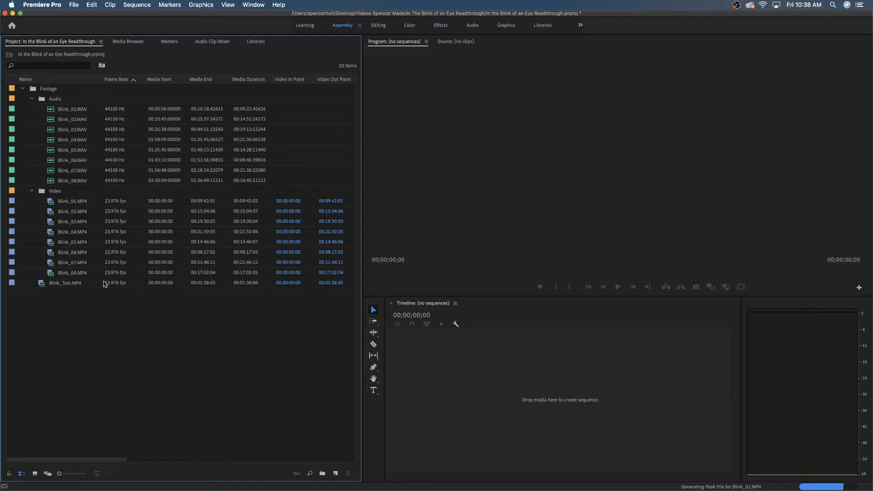
key(super+Tab)
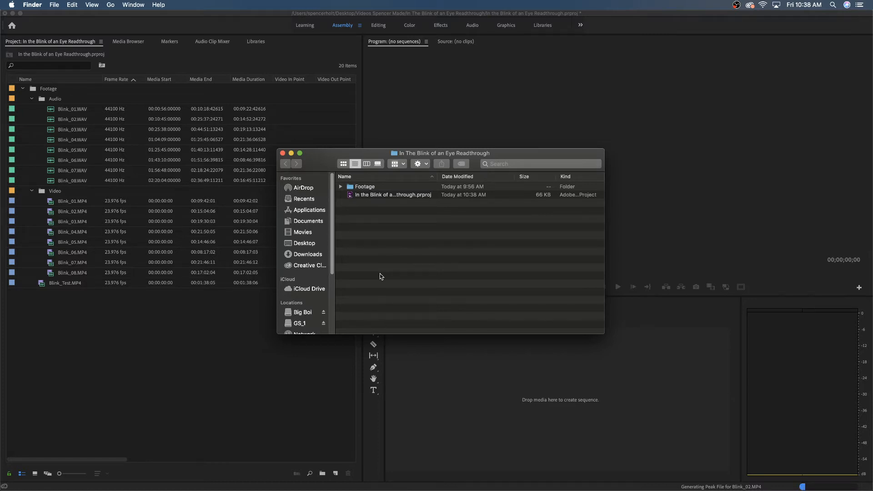
click(116, 330)
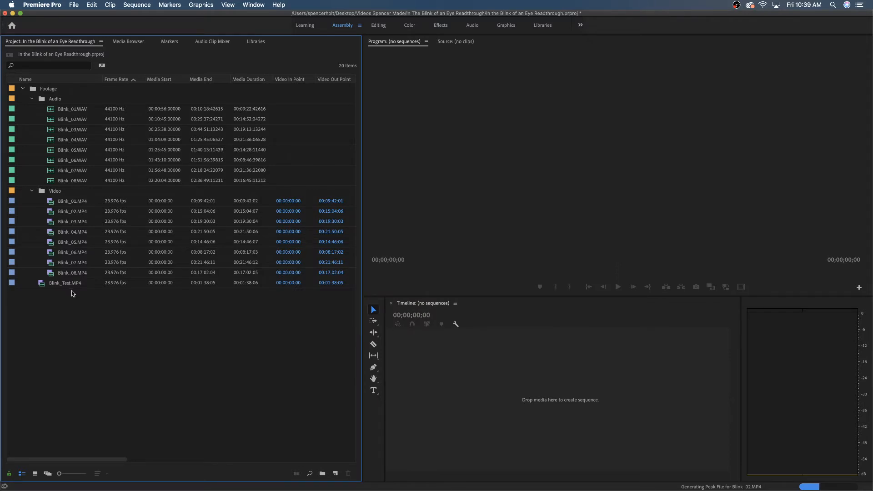
key(super+Tab)
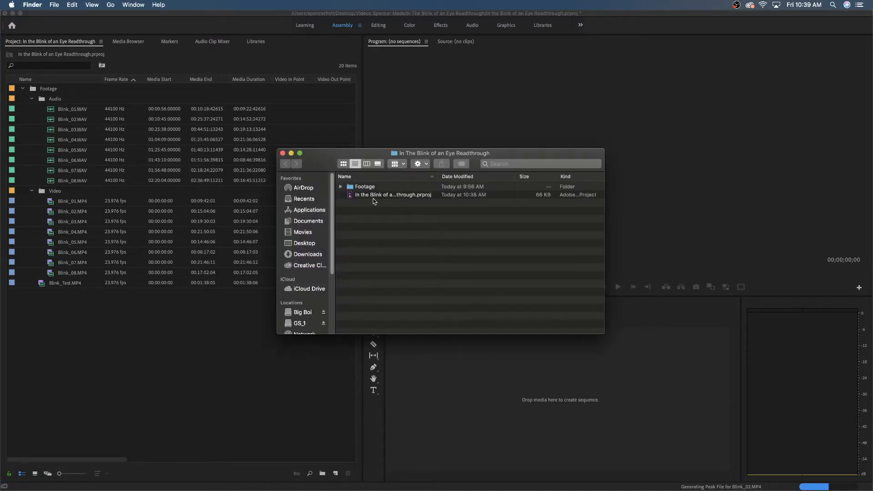
click(132, 362)
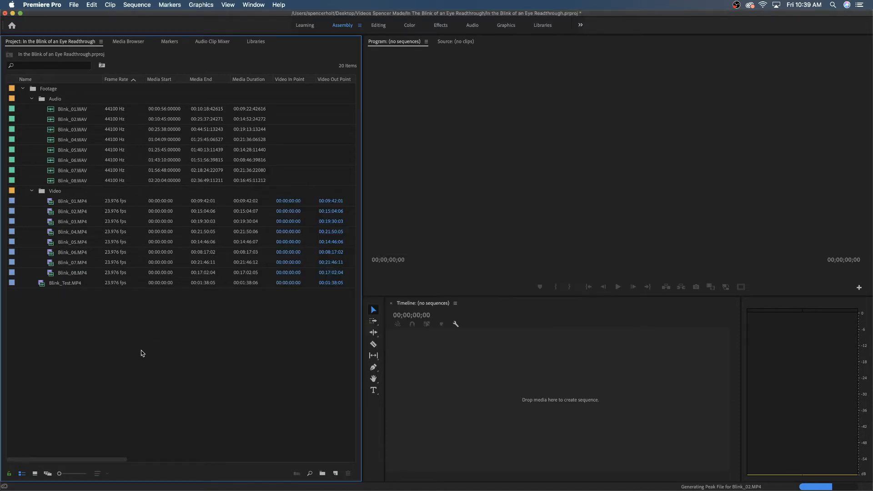
Move all the WAV files, Blink_01 to Blink_08, from the Audio bin into the Video bin.
click(56, 112)
shift+click(70, 180)
drag(71, 178, 55, 192)
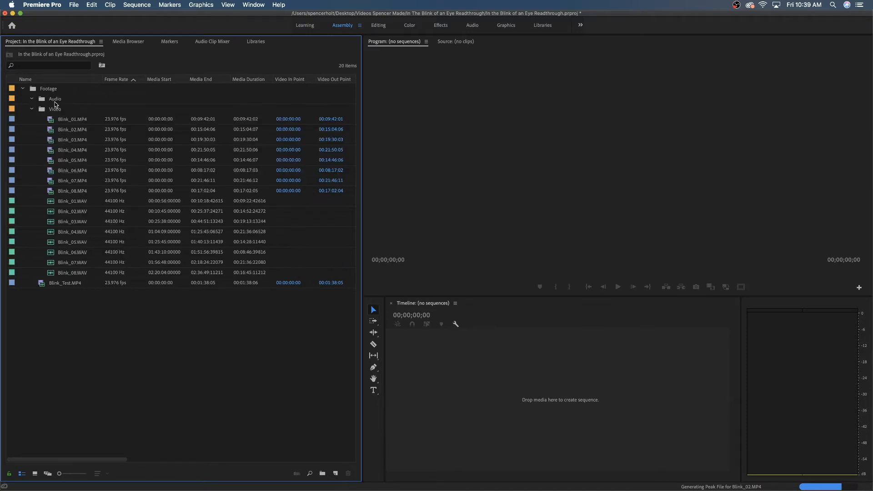
Rename the emptied Audio bin as Synched and the Video bin as Not Synched.
click(53, 99)
click(53, 99)
text(Sy)
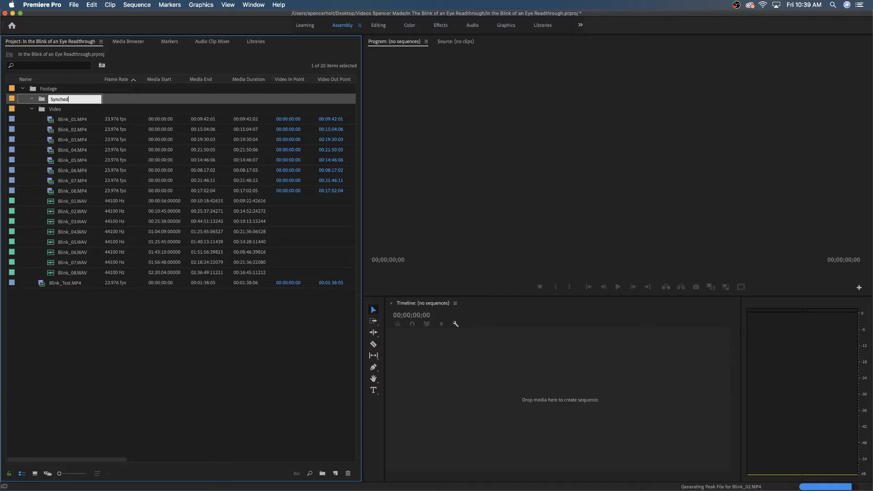
text(nched)
key(Tab)
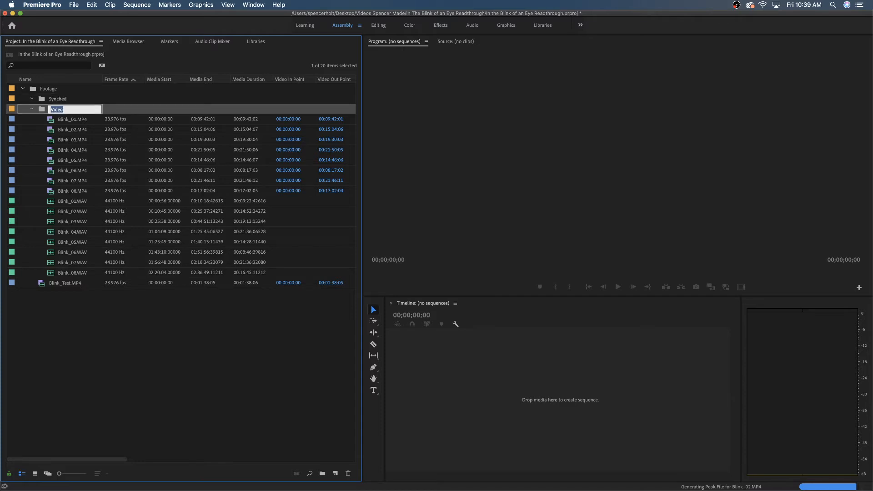
text(Unb)
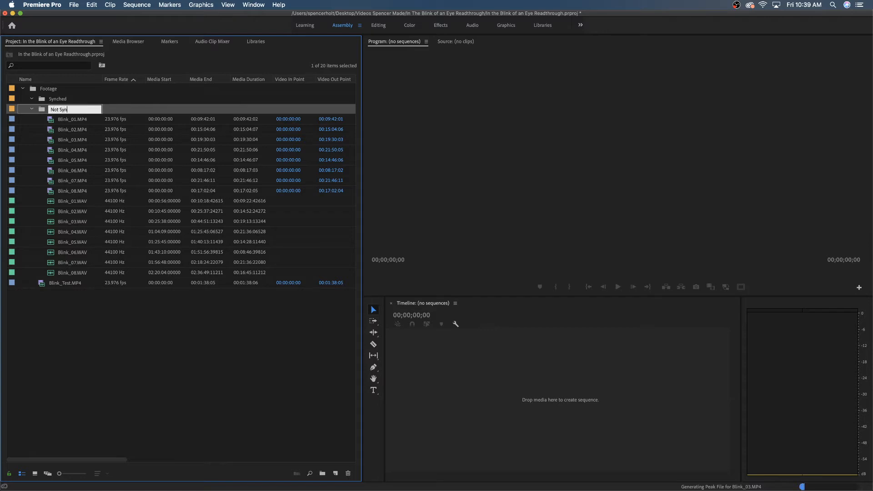
key(Return)
click(87, 152)
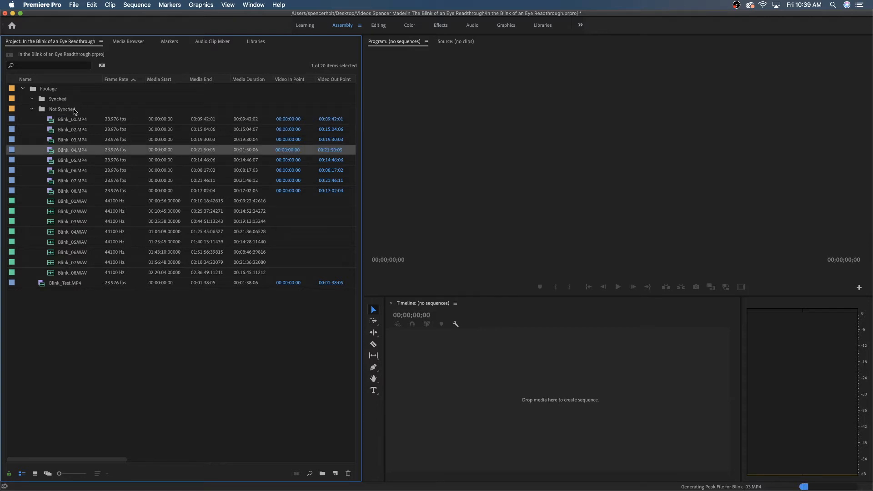
Open the Synched and Not Synched bins in their own tabs and dock Synched as a separate panel beside the project panel group.
click(69, 111)
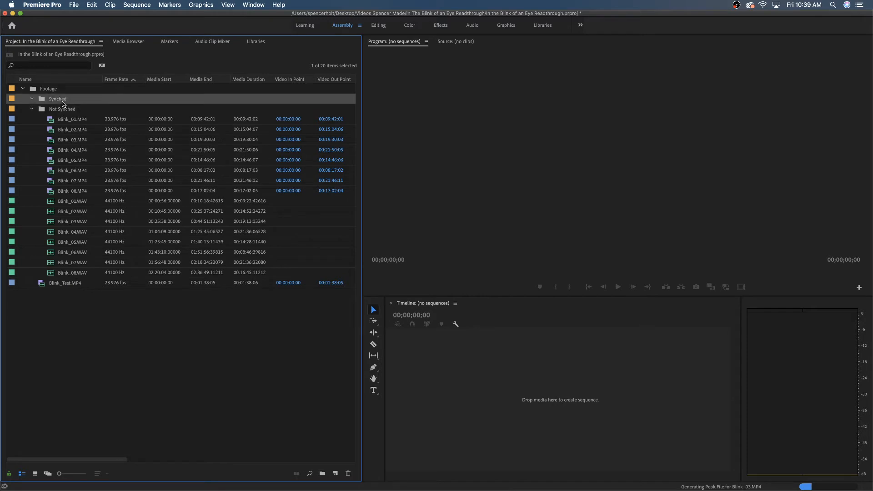
double_click(62, 99)
click(66, 42)
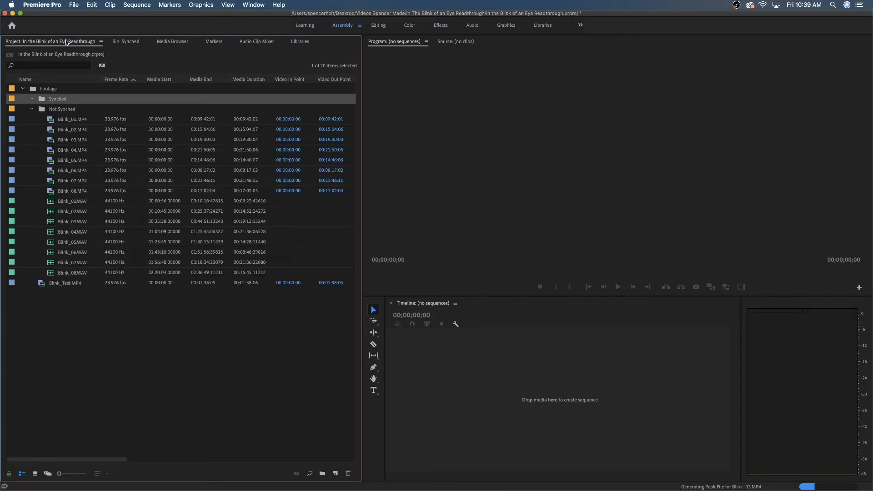
double_click(68, 110)
drag(179, 41, 516, 71)
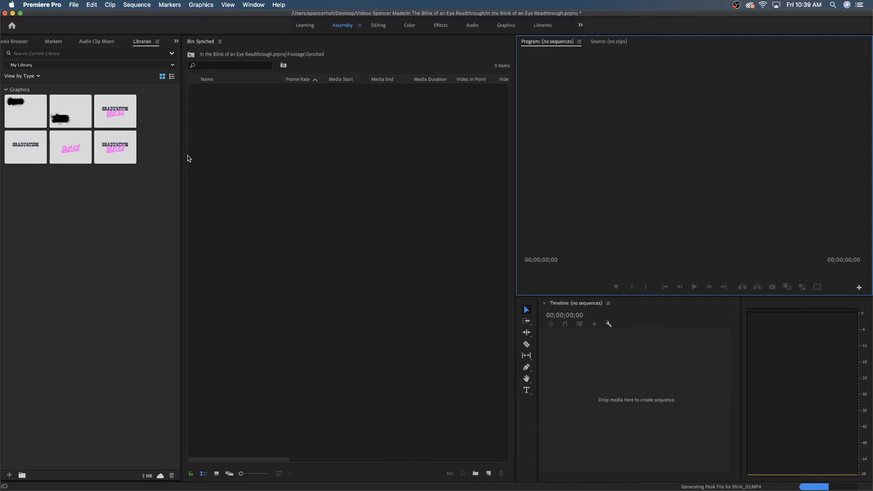
Display the Not Synched bin next to the Synched bin and resize both panels so their clip columns are readable.
drag(181, 157, 333, 132)
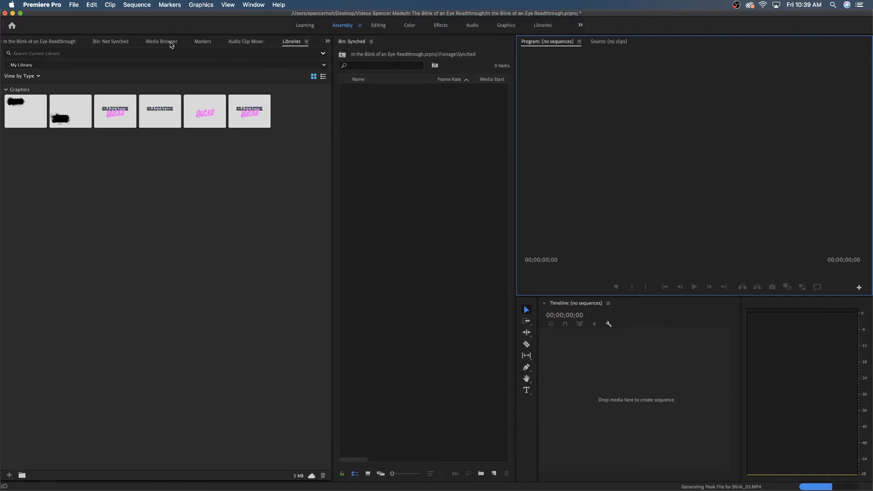
click(109, 41)
click(435, 139)
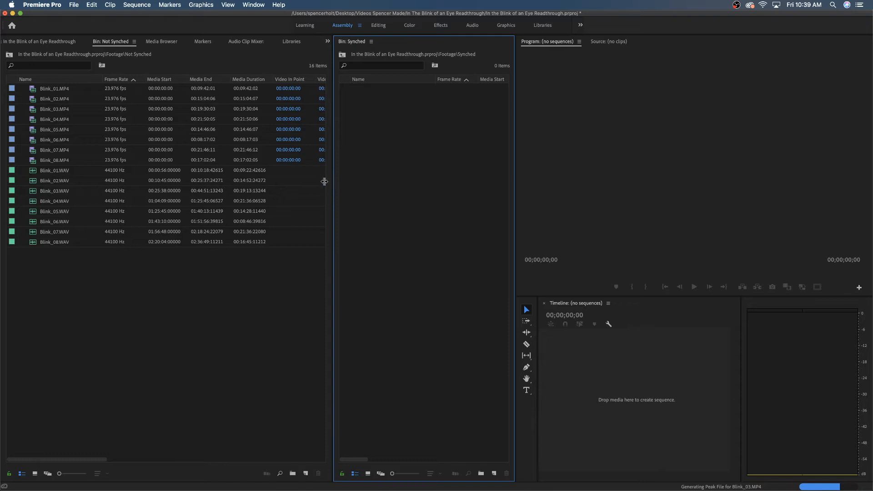
drag(331, 182, 289, 182)
Sort the Not Synched bin by name so matching MP4 and WAV files are paired, and check the first clips.
click(53, 81)
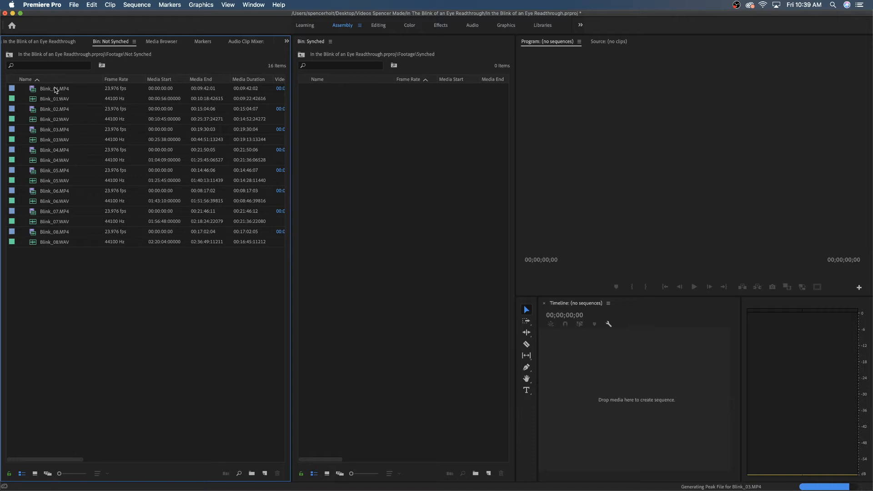
click(55, 88)
click(51, 105)
click(59, 96)
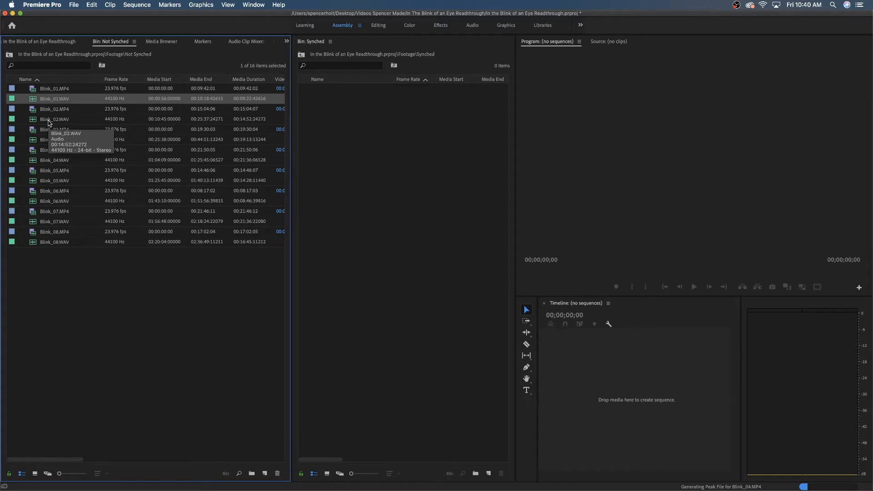
Open Blink_01.MP4 in the Source Monitor and scrub to just before the hand clap, at about 00:00:19:13.
click(54, 89)
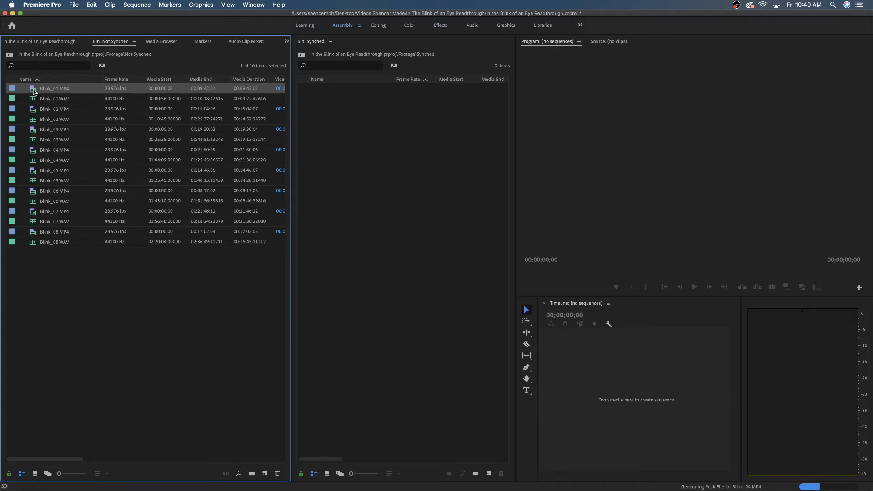
double_click(34, 90)
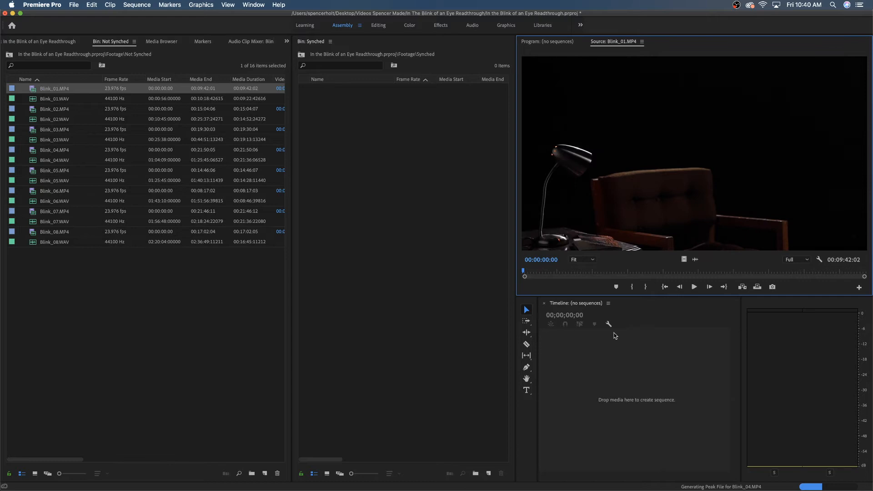
click(525, 271)
drag(526, 271, 521, 271)
key(XF86AudioMute)
drag(520, 272, 534, 271)
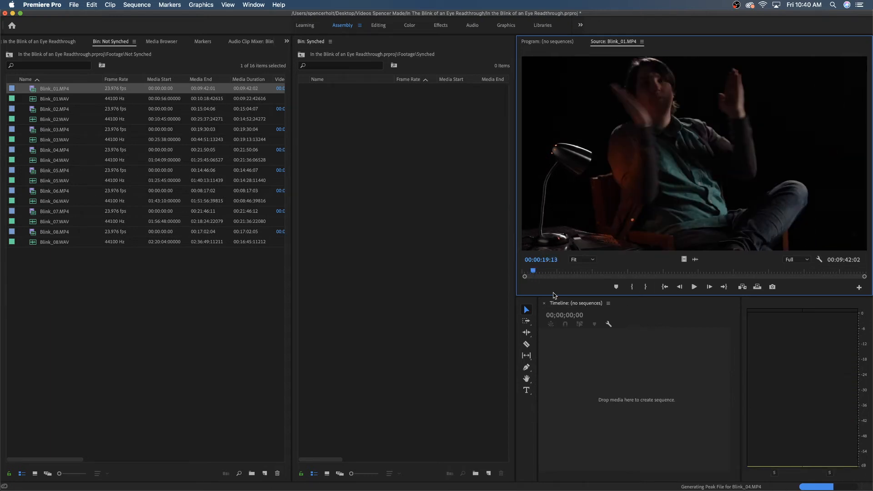
Step frame by frame around the clap in Blink_01.MP4 and park the playhead where the hands meet, at 00:00:19:16.
key(Right)
key(Right)
key(Right)
key(Right)
key(Right)
key(Left)
key(Left)
key(Left)
key(Left)
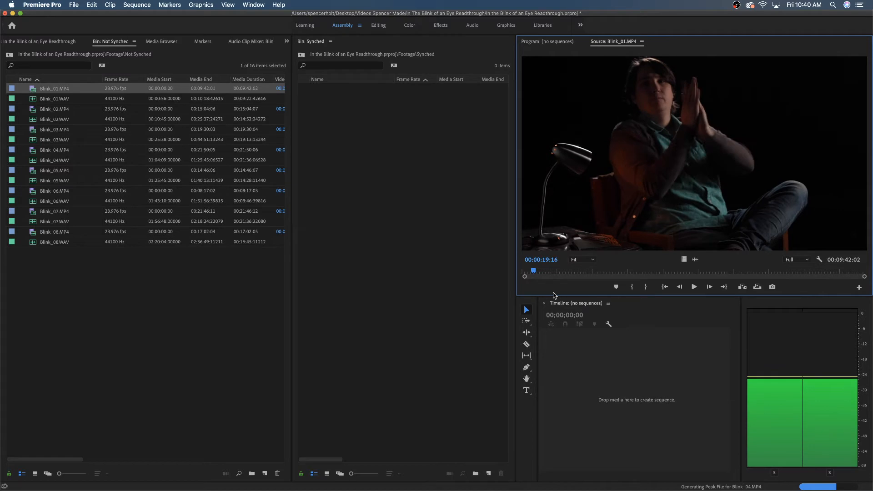
key(Left)
key(Right)
key(Right)
key(Right)
key(Left)
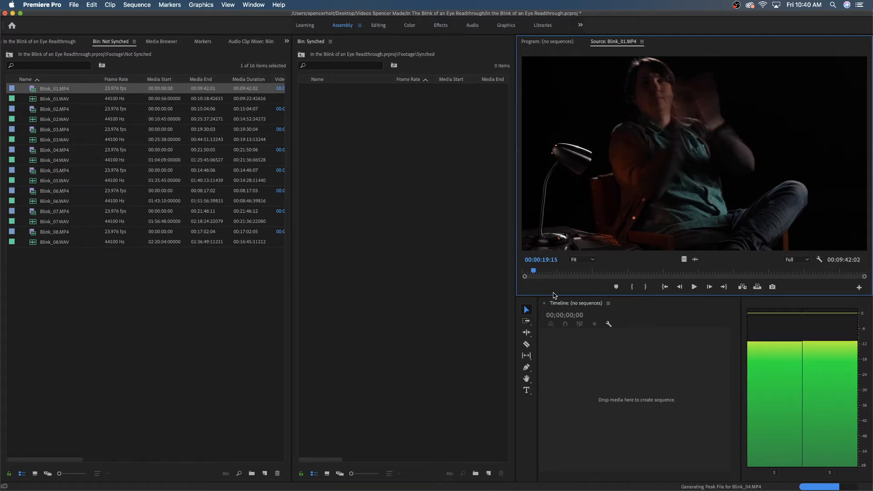
key(Right)
key(Left)
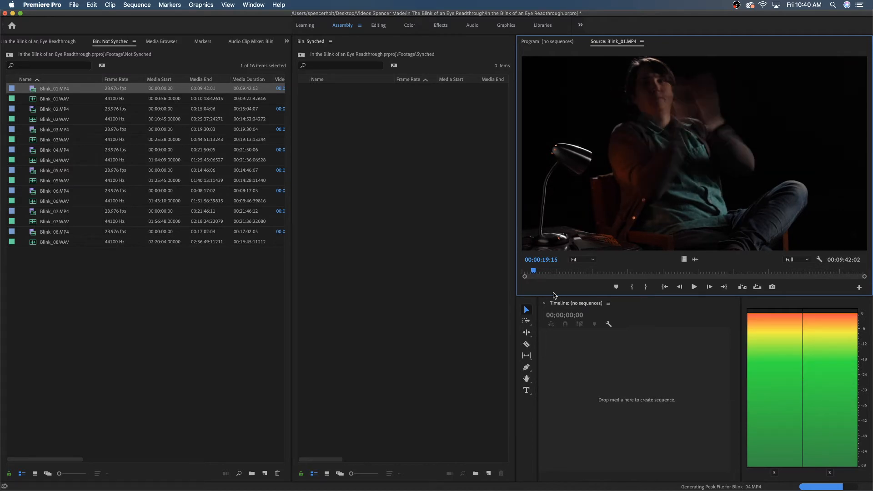
key(Right)
key(Left)
key(Right)
key(Left)
key(Right)
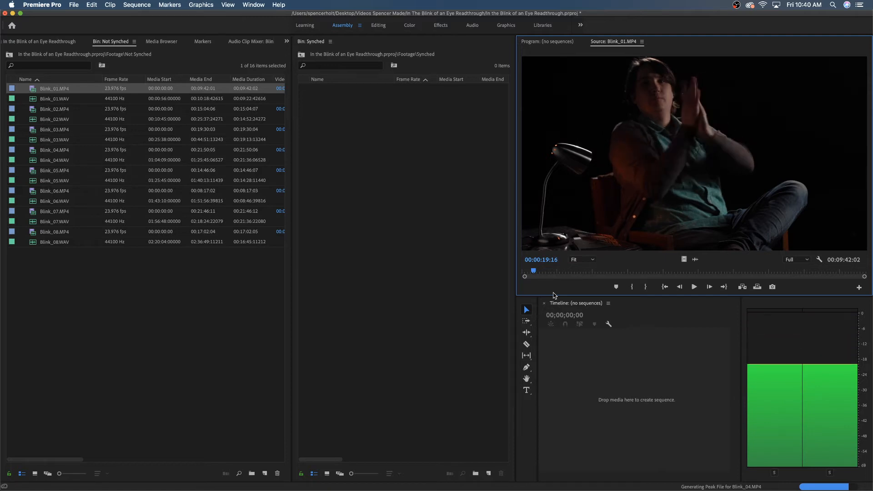
Mark the In point at the clap in Blink_01.MP4, at 00:00:19:16, and play Blink_01.WAV until just past its clap.
key(i)
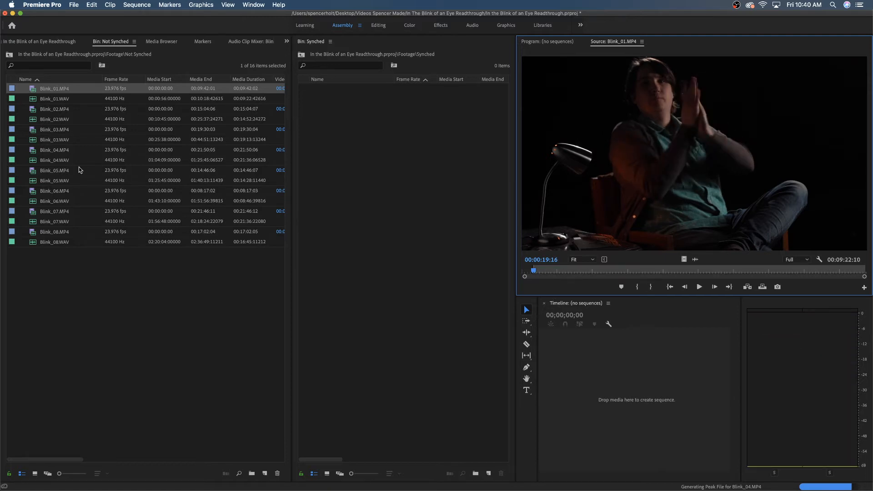
double_click(32, 102)
key(XF86AudioRaiseVolume)
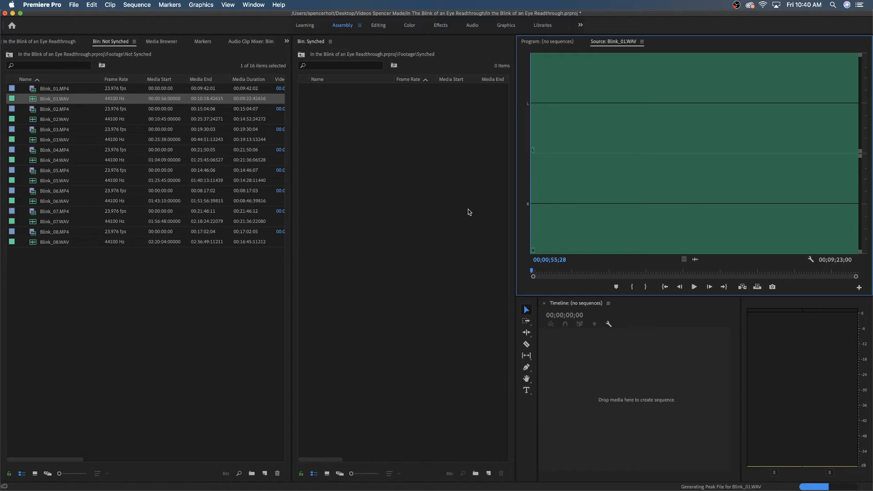
key(space)
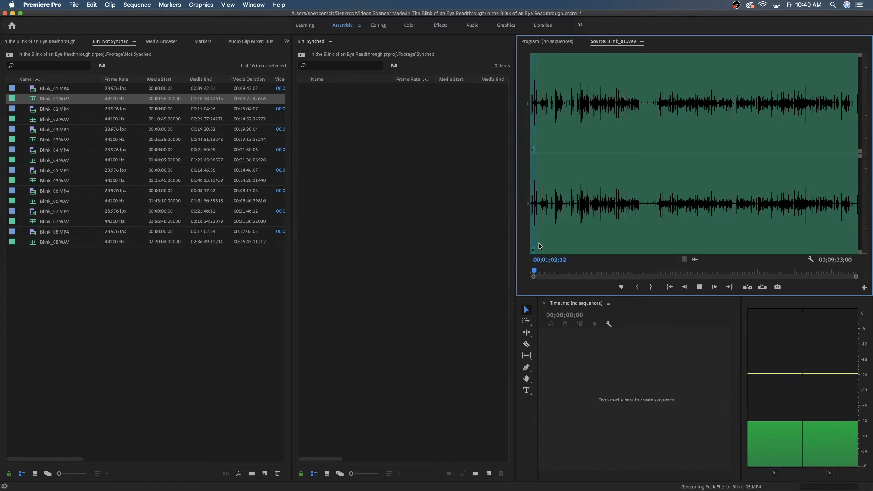
key(space)
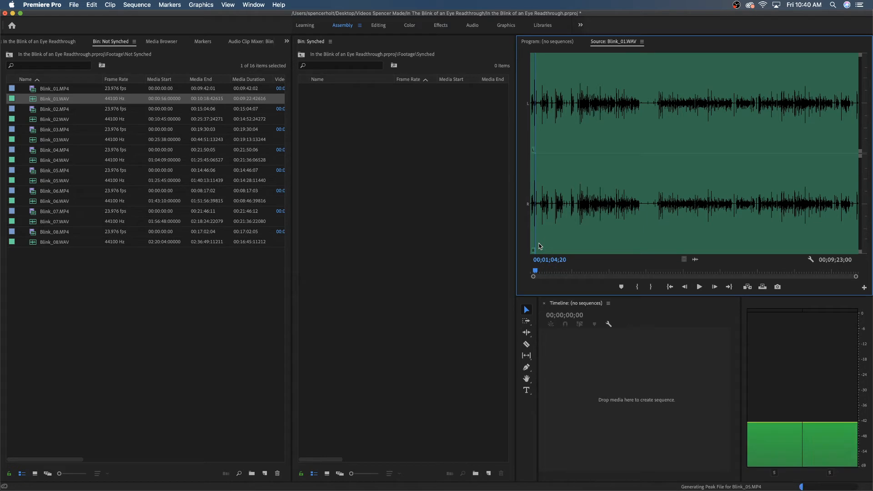
Step Blink_01.WAV back frame by frame to the clap sound and mark its In point at 00;01;04;12.
key(Left)
key(Left)
key(Left)
key(Left)
key(Left)
key(Left)
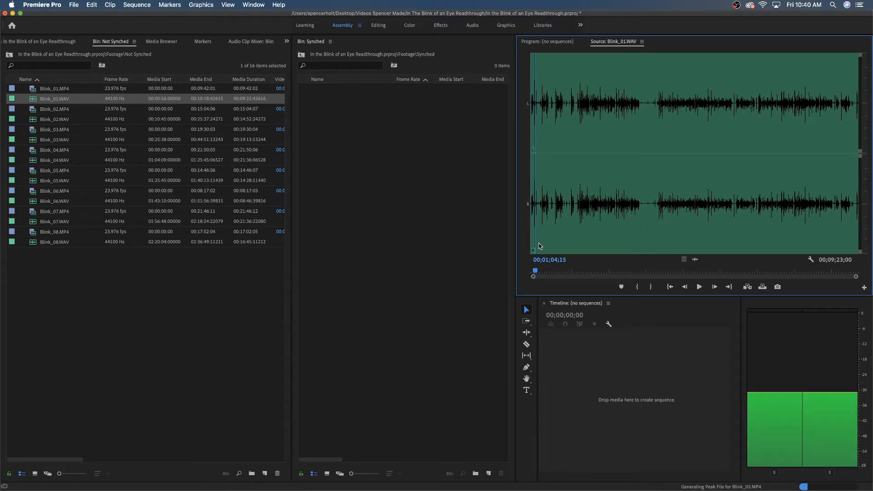
key(Left)
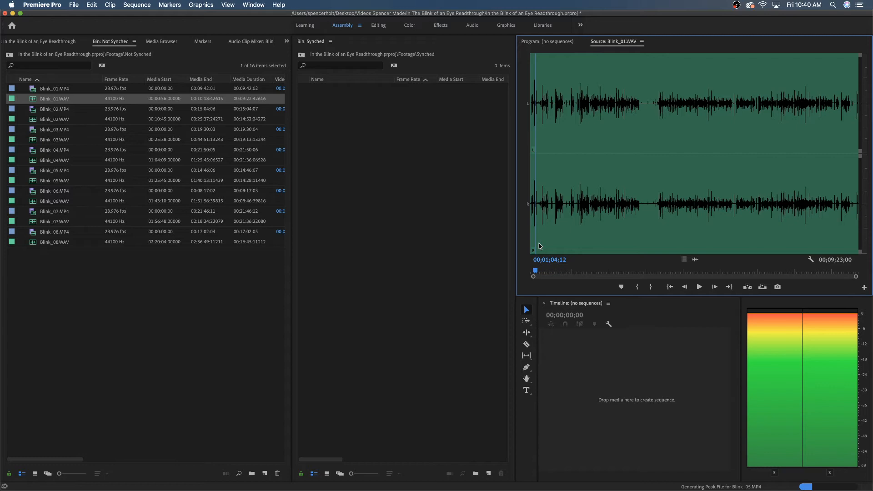
key(i)
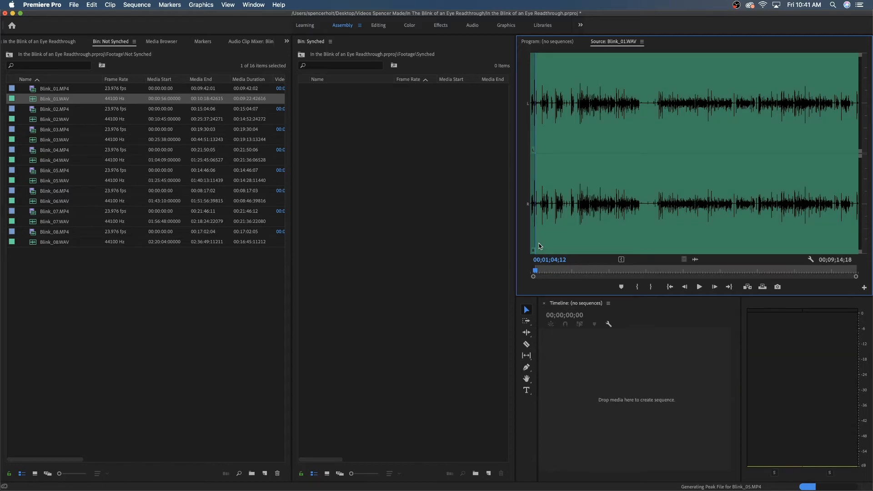
Merge Blink_01.MP4 and Blink_01.WAV with In Points as the synchronize point and the AV clip's audio removed.
super+click(48, 90)
right_click(75, 100)
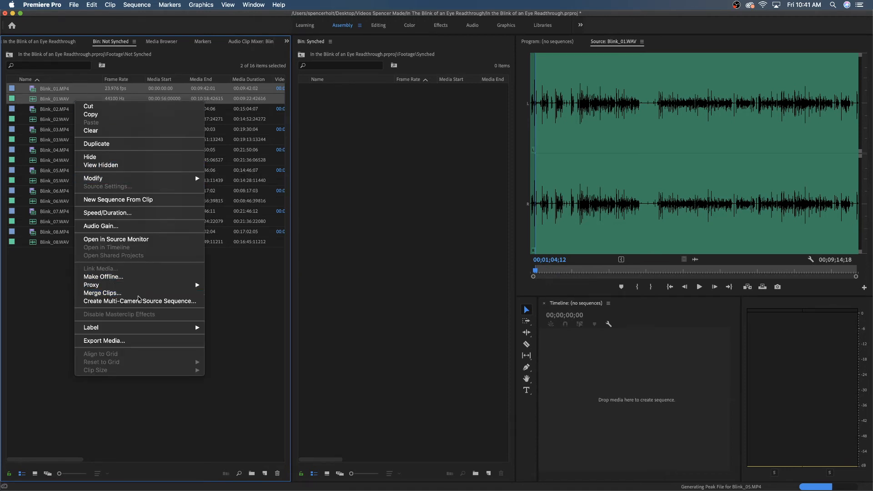
click(109, 293)
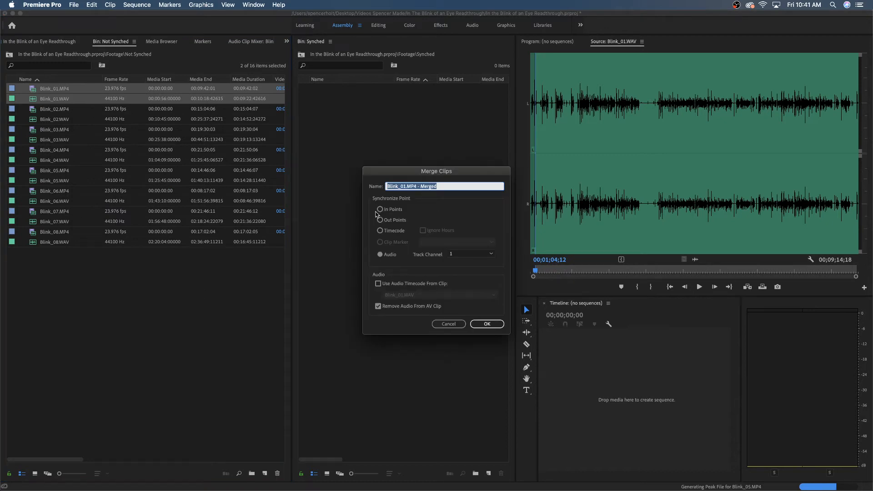
click(380, 209)
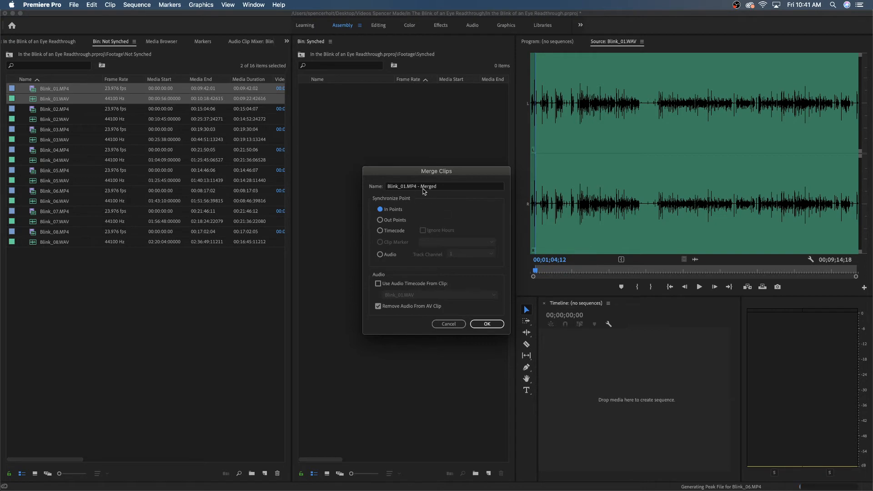
click(490, 324)
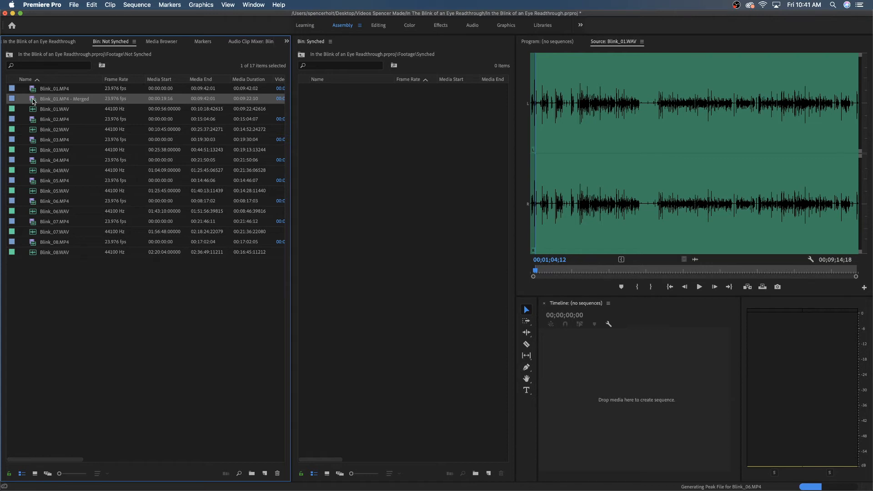
Play the merged Blink_01 clip from the clap into the spoken part to check its sync.
double_click(36, 98)
key(space)
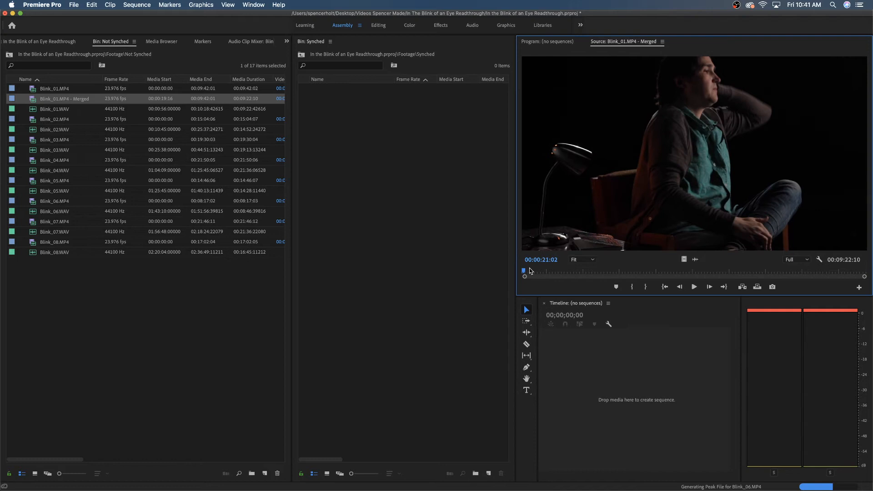
key(j)
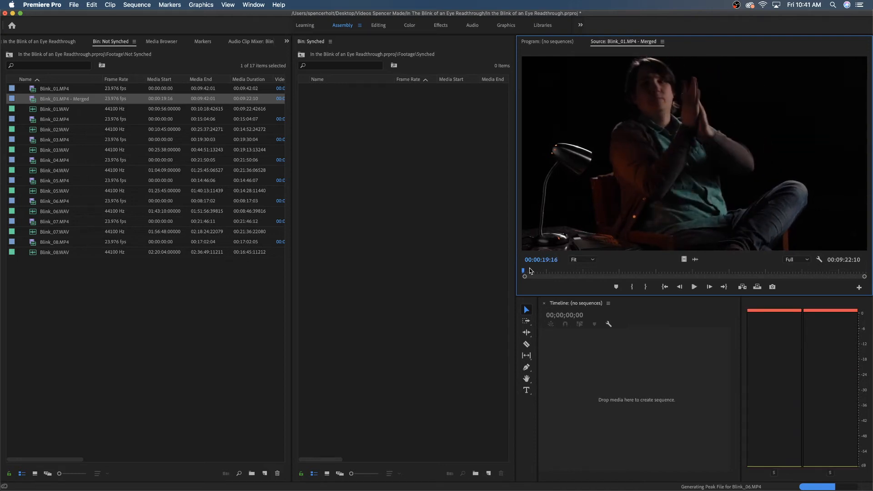
key(l)
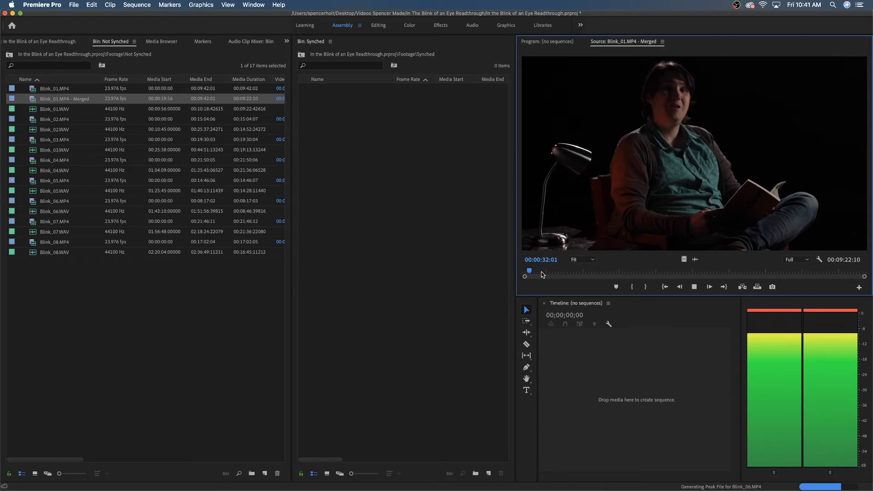
key(space)
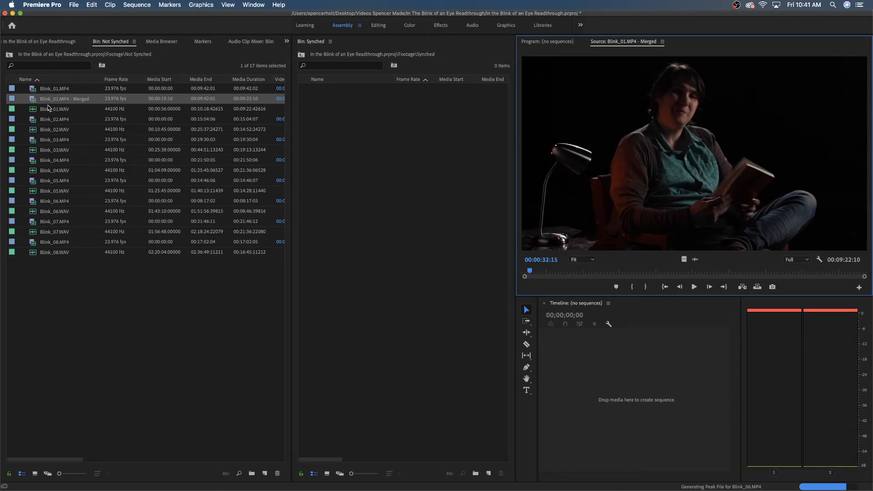
Delete the merged Blink_01 clip from the Not Synched bin along with its clip references.
click(54, 89)
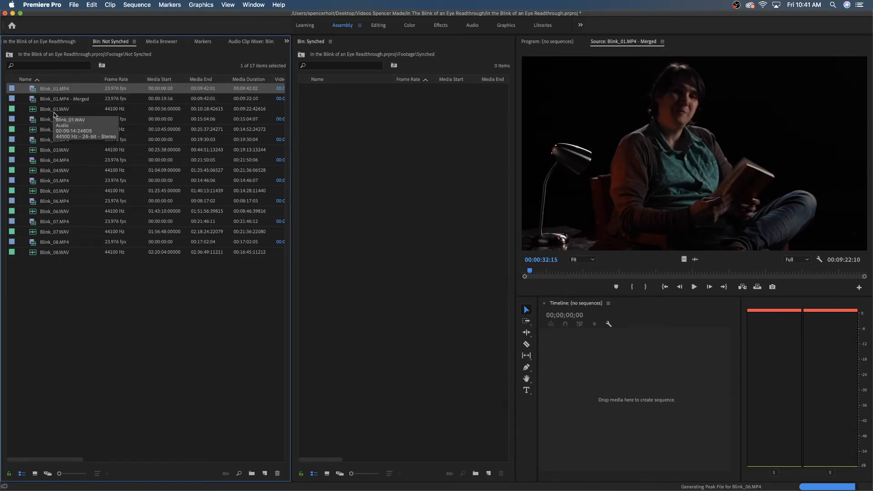
click(54, 111)
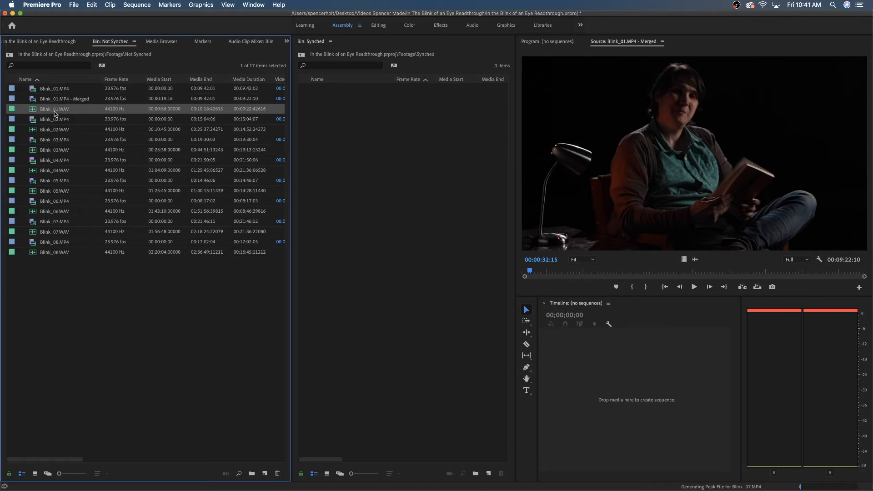
click(58, 101)
click(59, 90)
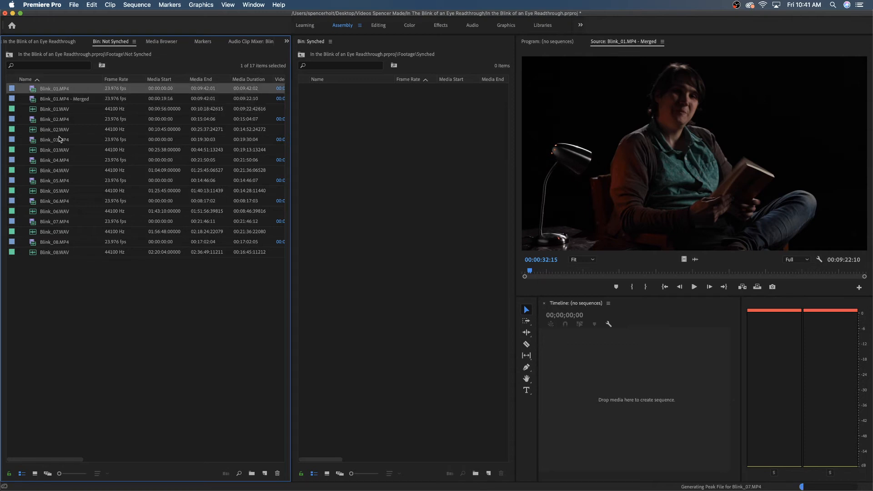
click(84, 102)
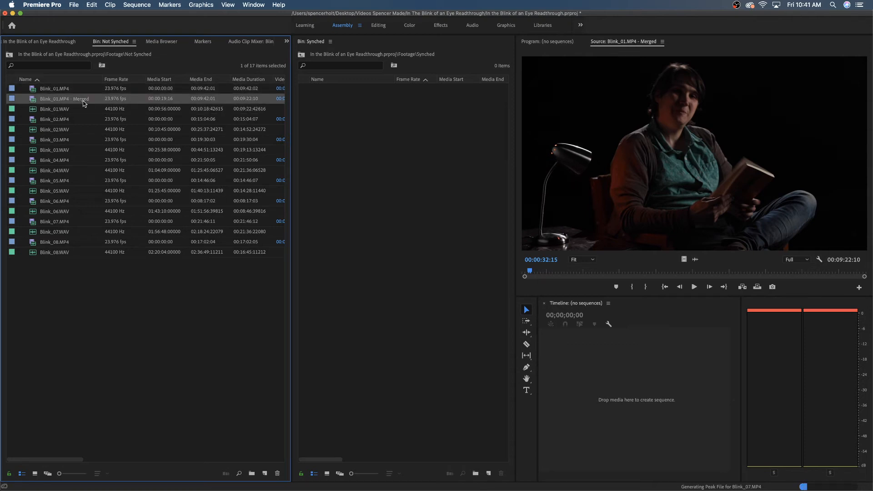
key(BackSpace)
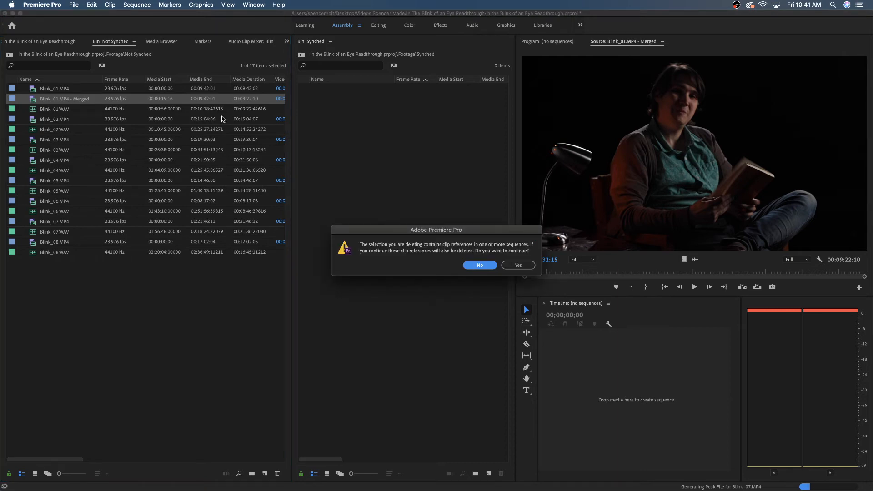
click(523, 268)
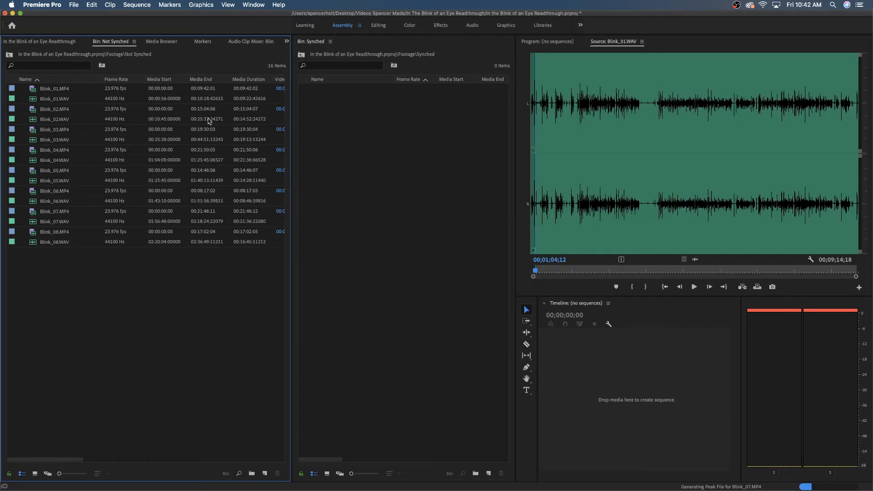
Merge Blink_01.MP4 and Blink_01.WAV with Audio track channel 1 as the synchronize point and the AV clip's audio removed.
click(58, 89)
shift+click(58, 98)
right_click(61, 96)
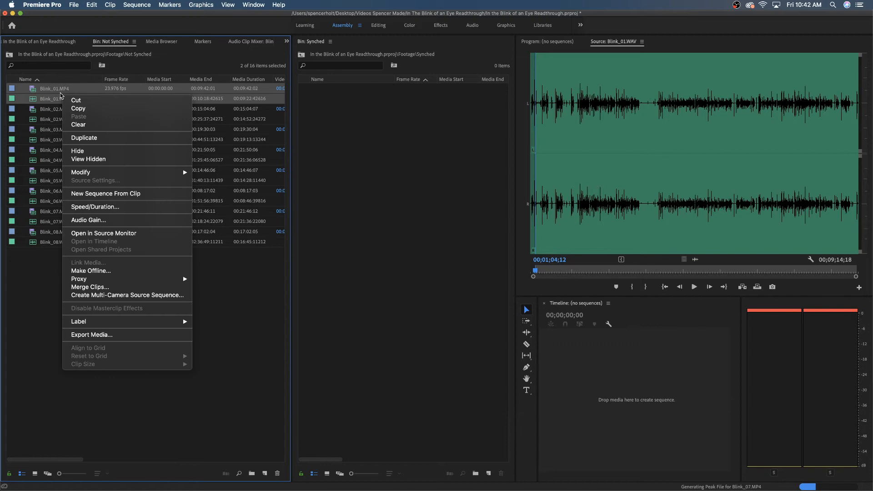
mouse_move(116, 173)
click(120, 287)
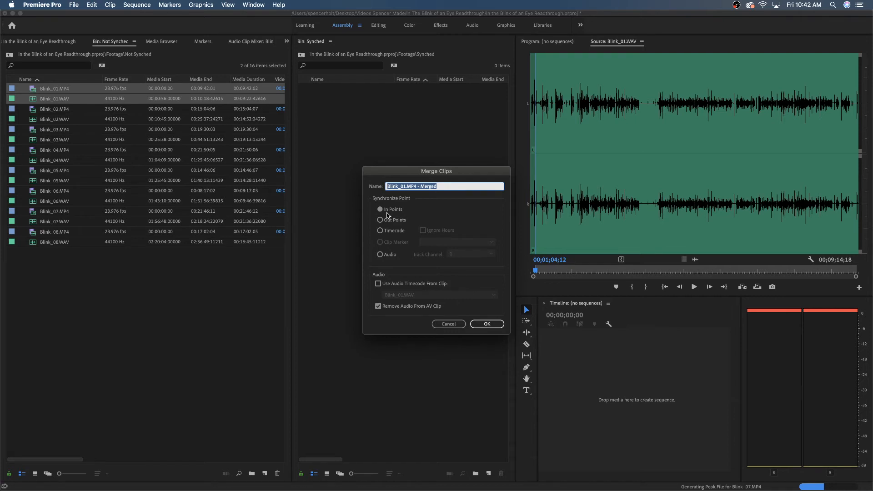
click(381, 255)
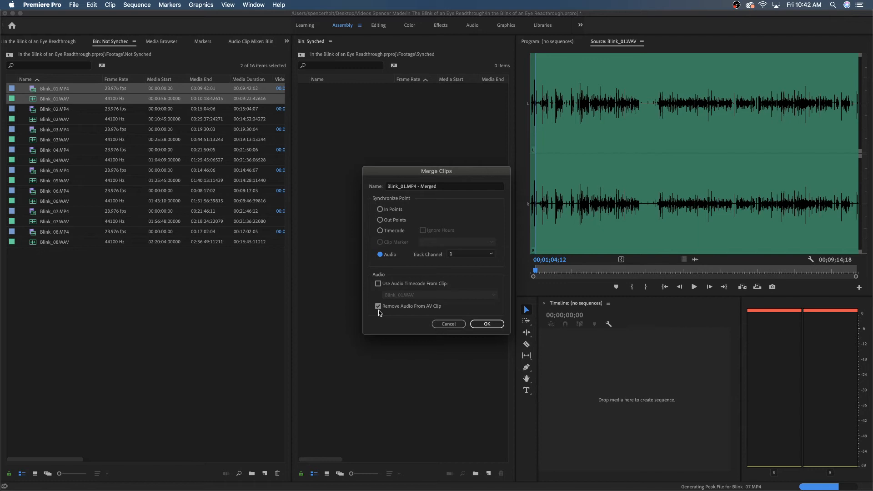
click(498, 325)
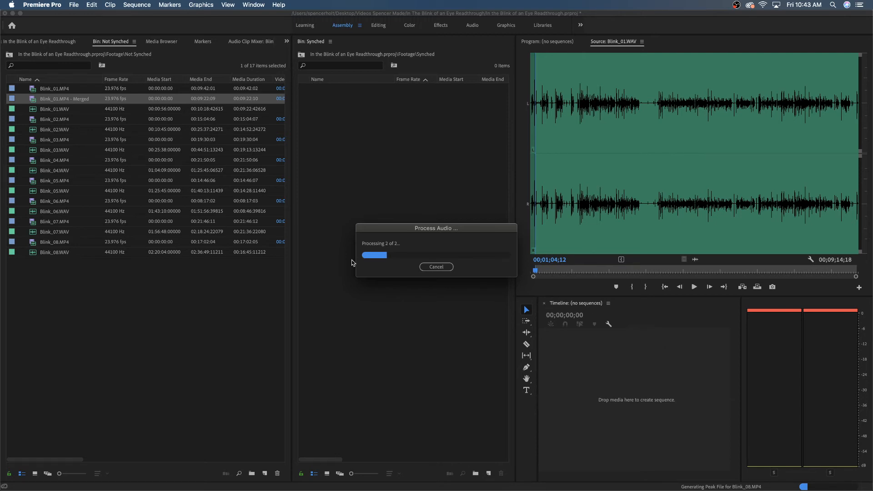
Play the new merged Blink_01 clip to check its sync, and move it into the Synched bin.
double_click(31, 98)
key(space)
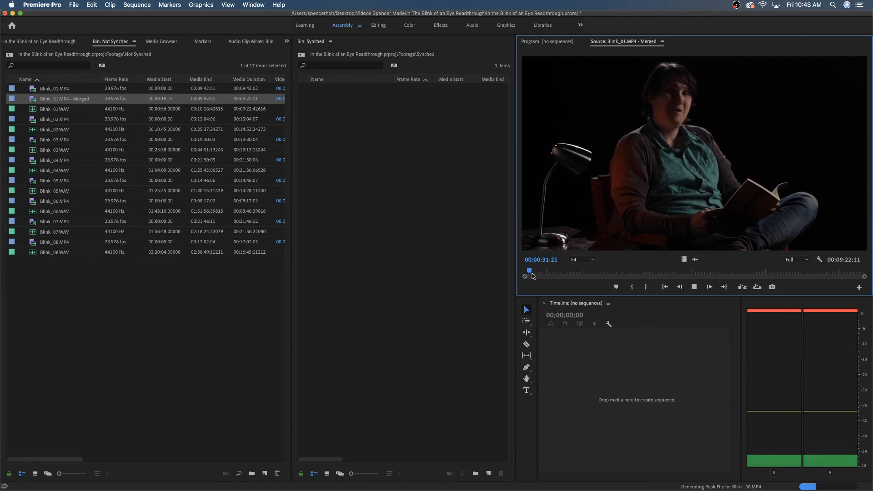
key(space)
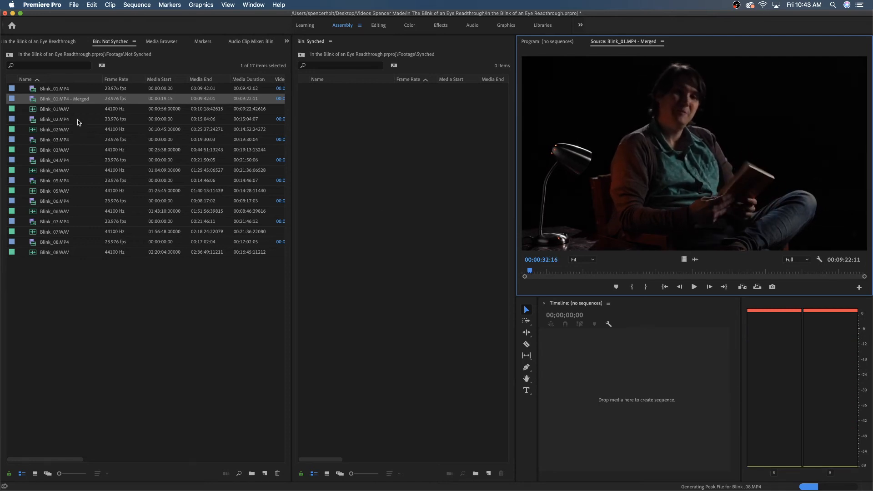
drag(34, 101, 433, 142)
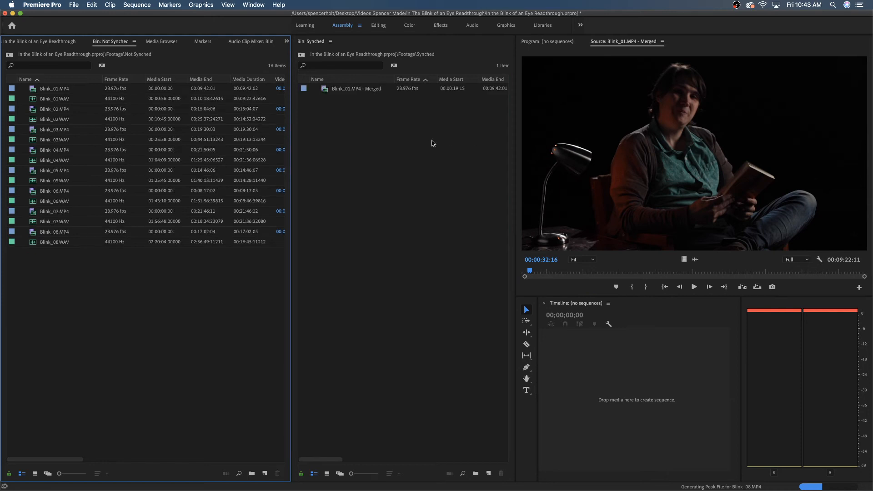
Merge Blink_02.MP4 and Blink_02.WAV, synchronized by Audio on track channel 1 with the AV clip's audio removed.
click(51, 110)
super+click(57, 128)
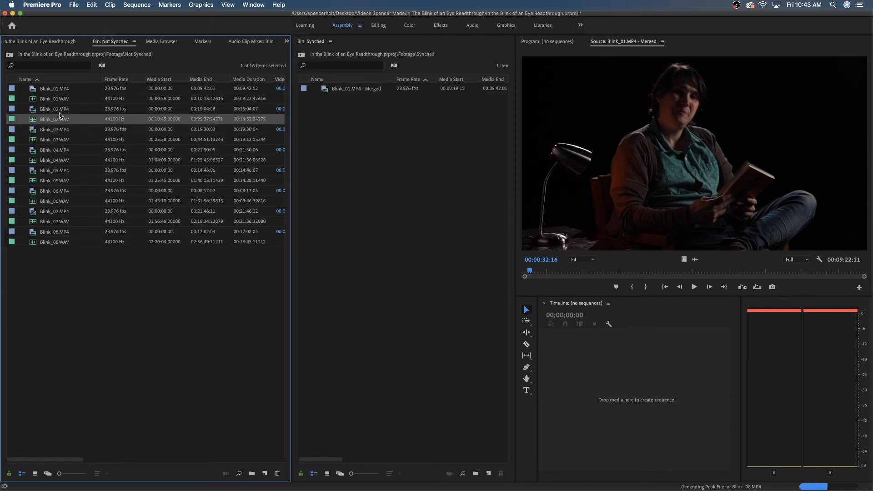
right_click(59, 117)
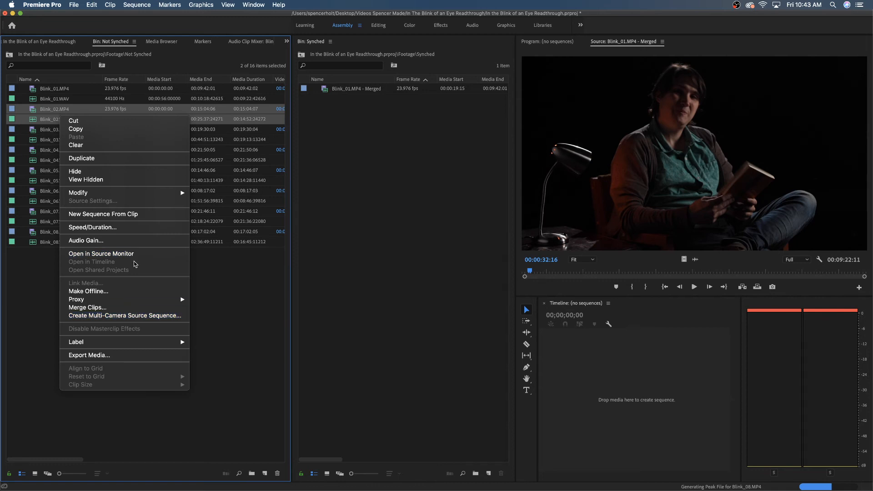
click(143, 309)
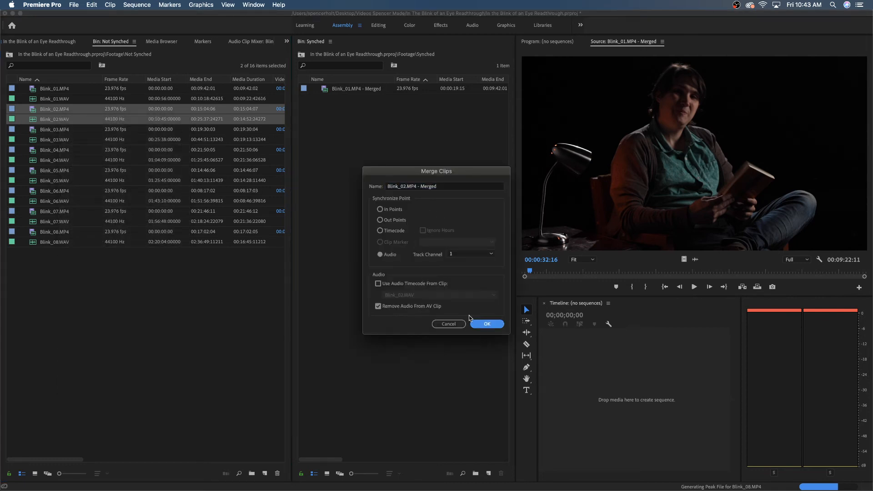
click(485, 323)
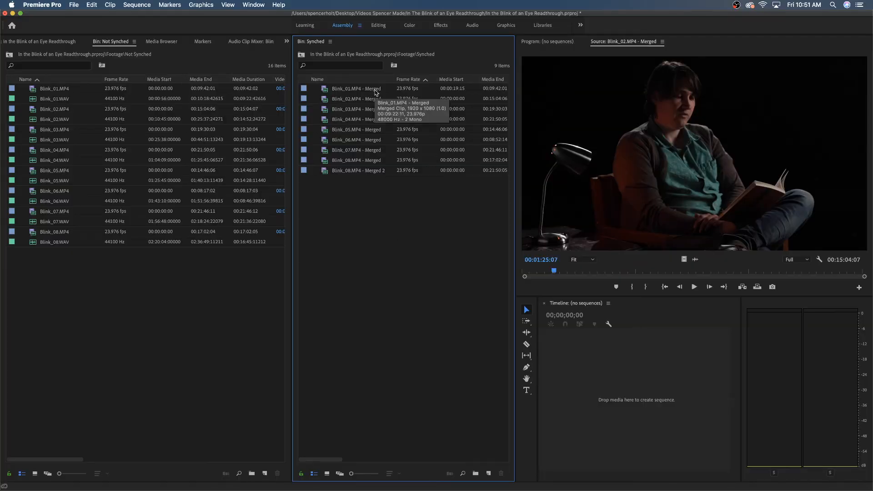
Open Blink_01.MP4 - Merged from the Synched bin in the Source Monitor and play a few seconds of it.
double_click(340, 91)
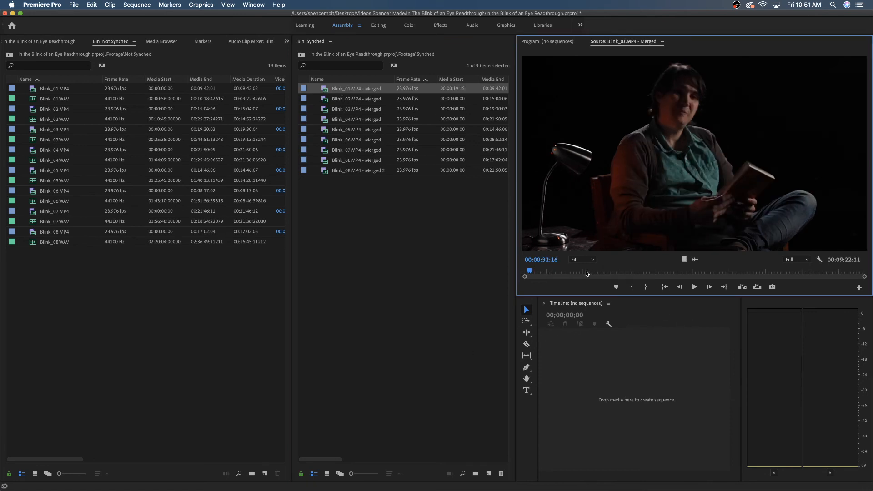
key(space)
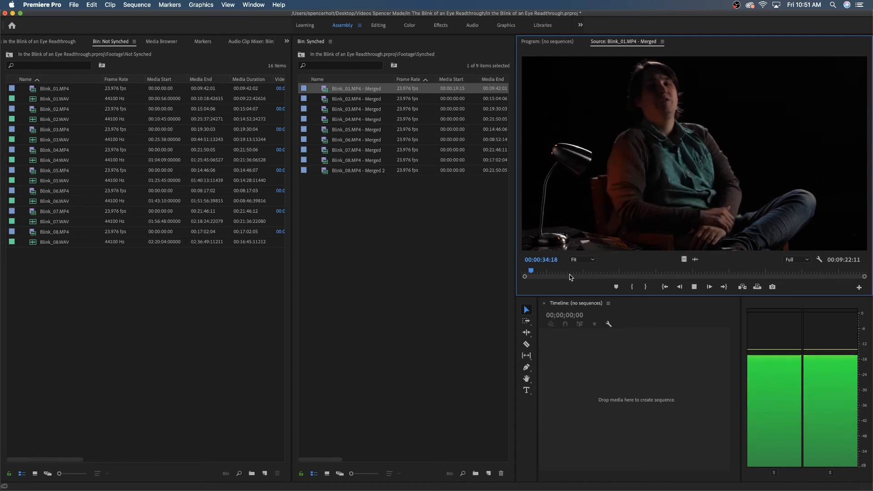
key(space)
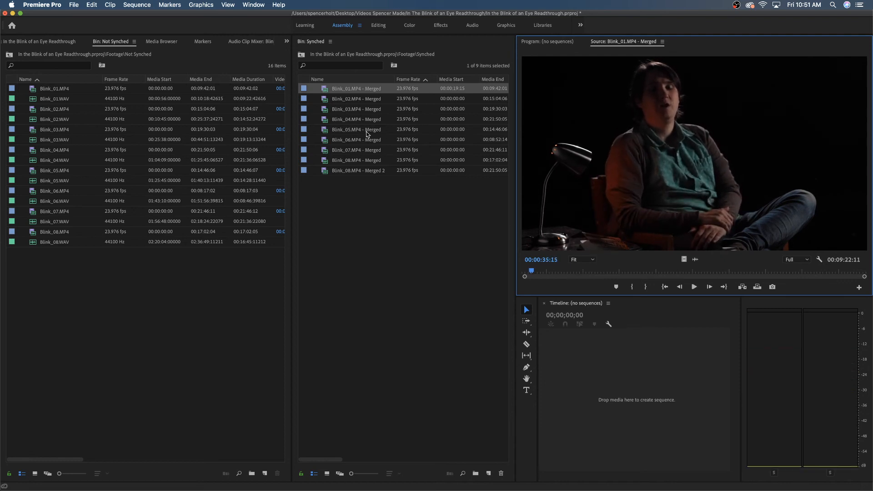
Check the sync of the merged Blink_02 and Blink_03 clips by playing a short part of each in the Source Monitor.
double_click(341, 100)
key(space)
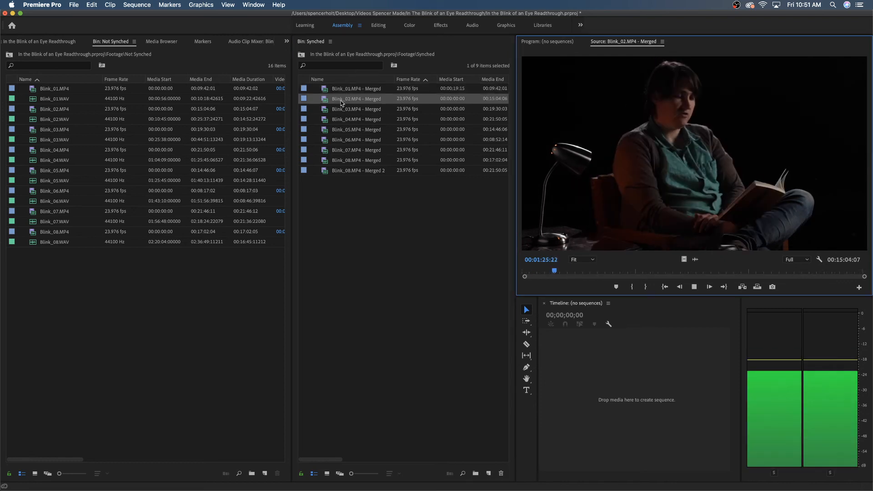
key(space)
double_click(349, 109)
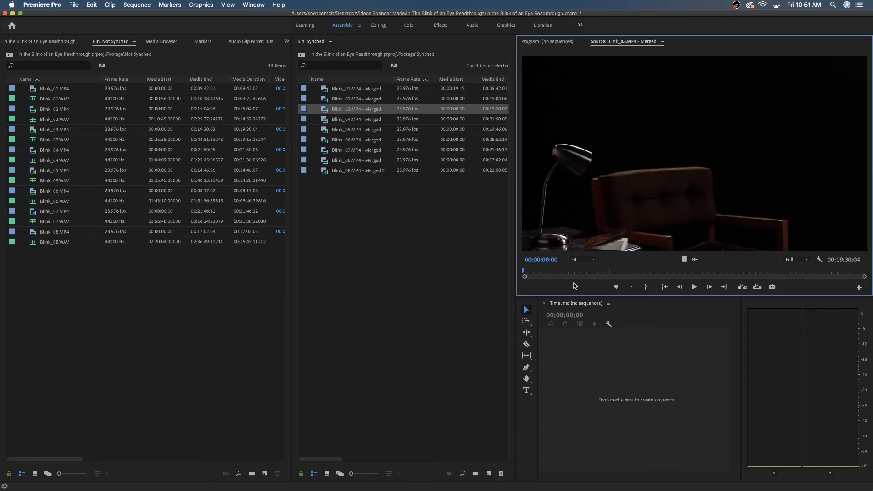
drag(582, 275, 596, 275)
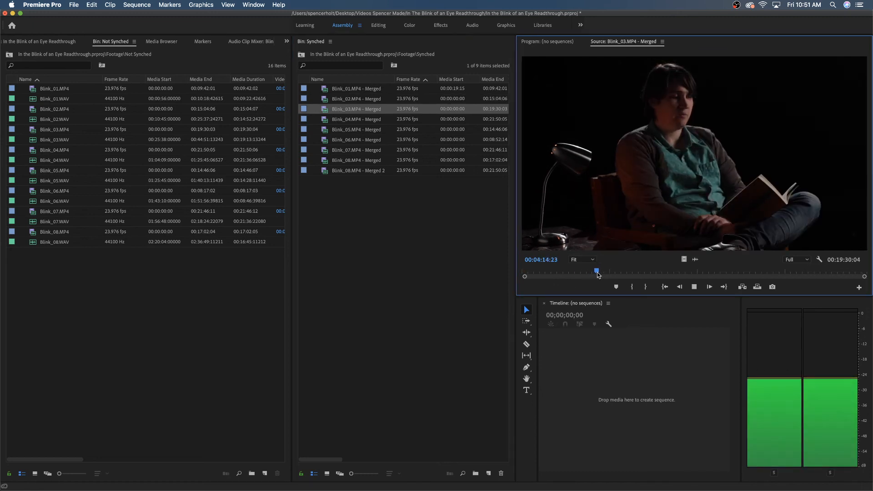
Check the sync of the merged Blink_04 and Blink_05 clips by playing a short part from partway through each.
double_click(356, 120)
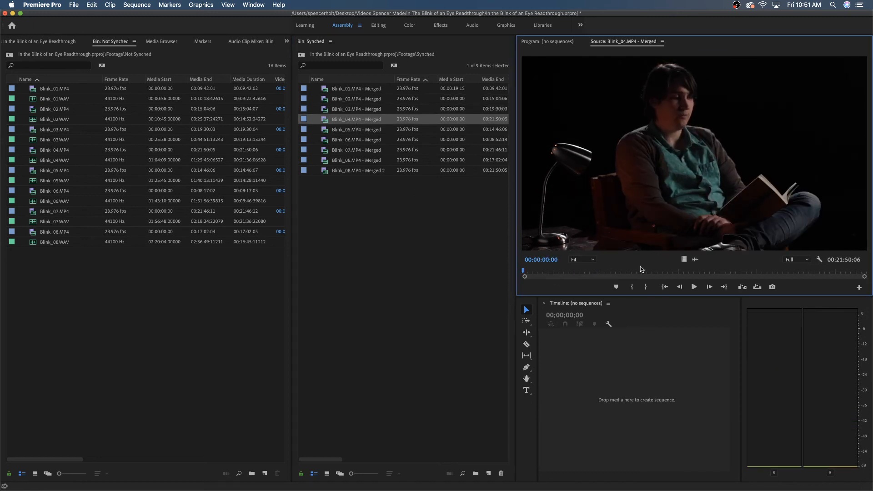
click(589, 273)
key(space)
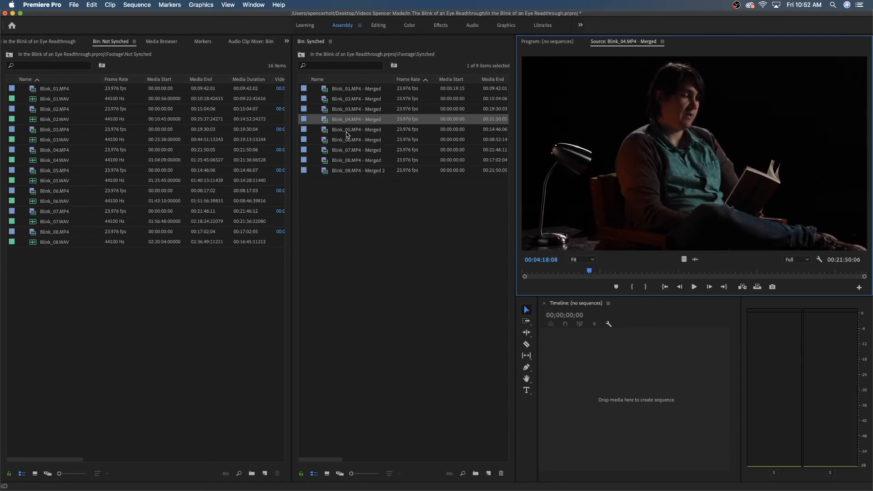
double_click(356, 129)
click(601, 272)
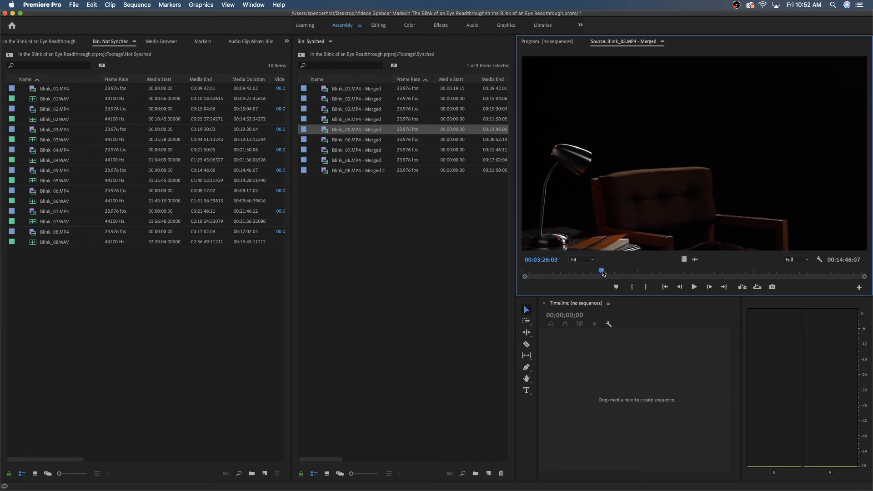
key(space)
key(space)
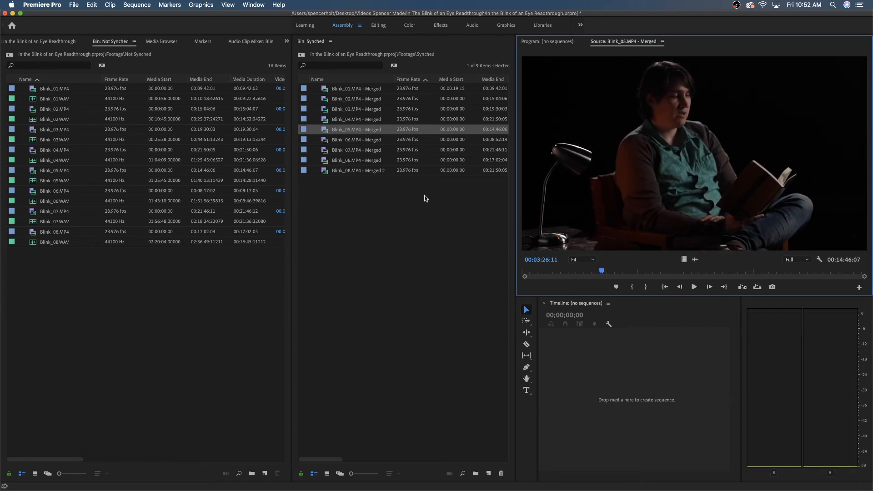
Check the sync of the merged Blink_06 and Blink_07 clips by playing a short part from partway through each.
double_click(371, 139)
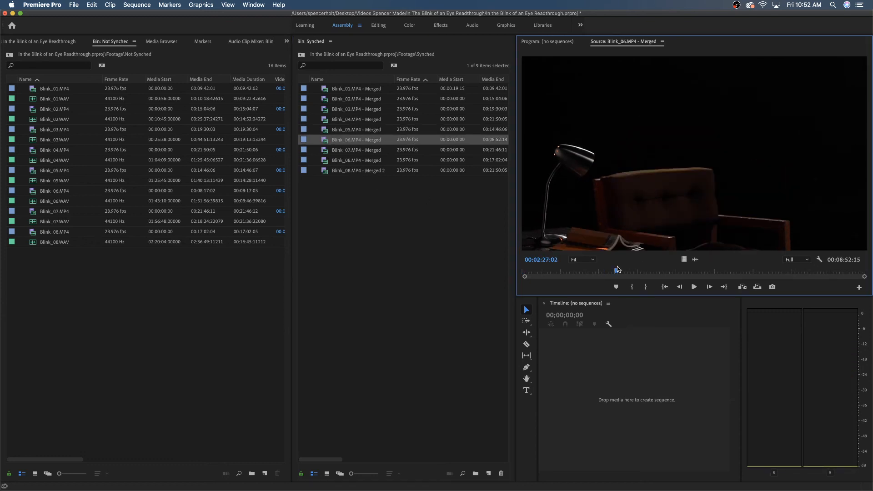
click(618, 267)
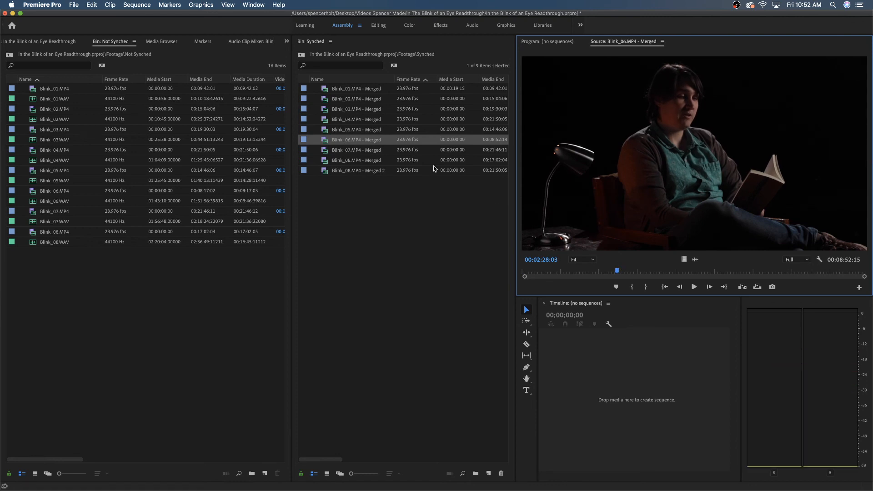
double_click(357, 150)
click(610, 270)
key(space)
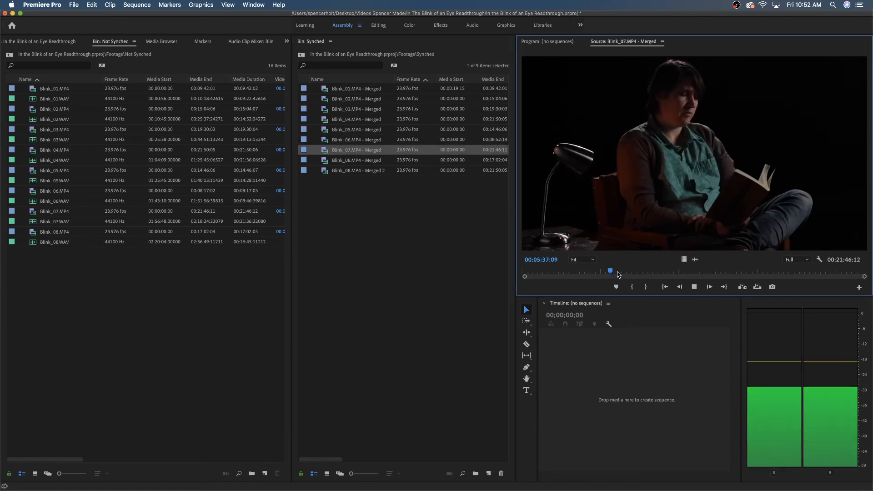
key(space)
Play short parts of Blink_08.MP4 - Merged and Blink_08.MP4 - Merged 2 from partway through to check their sync.
double_click(346, 158)
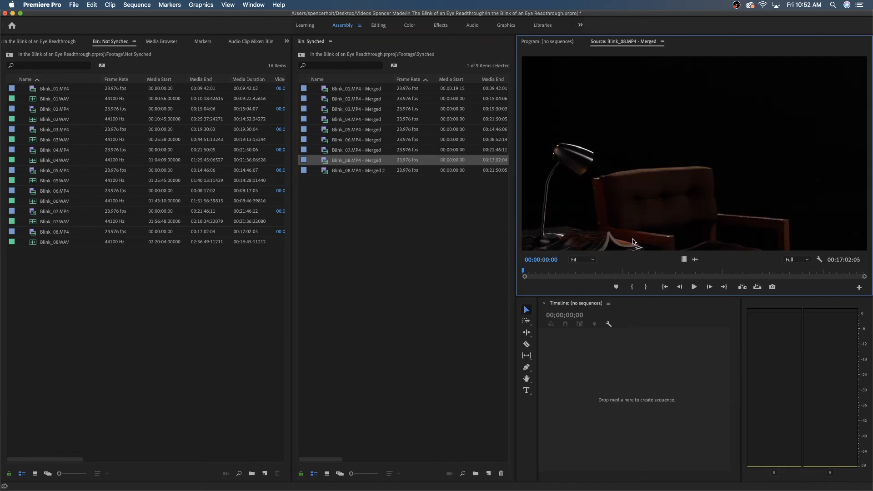
click(626, 271)
key(space)
key(space)
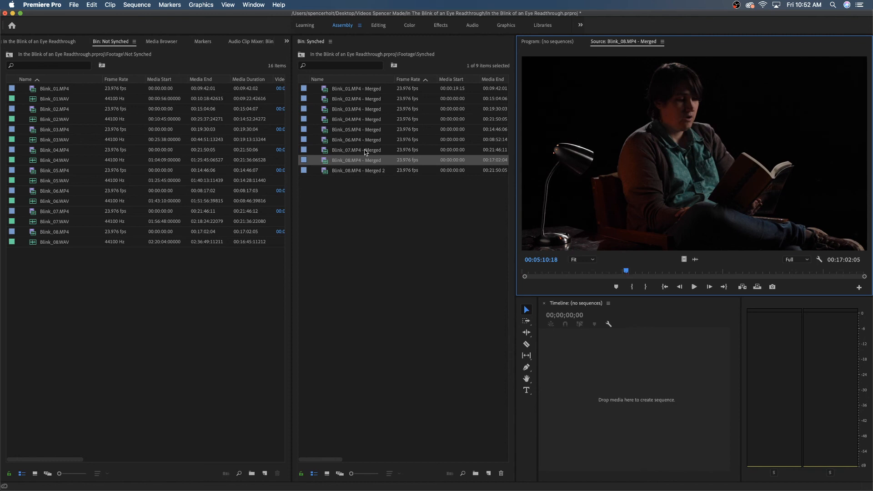
double_click(340, 171)
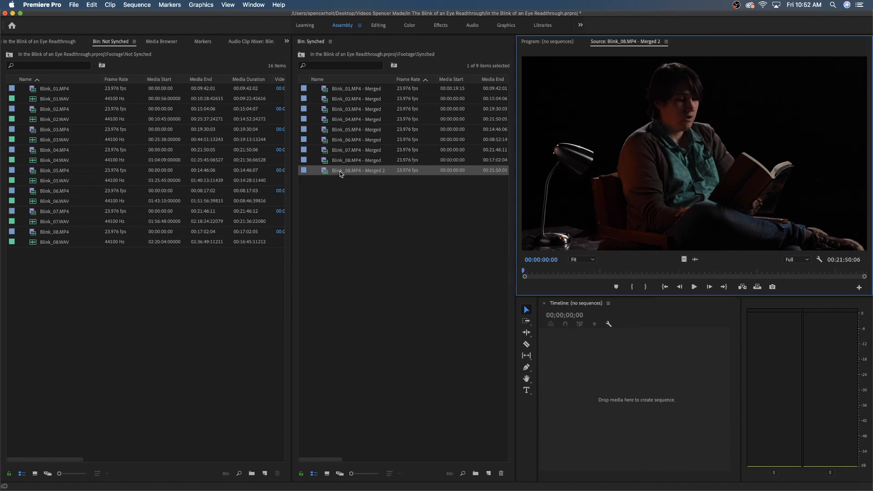
click(620, 273)
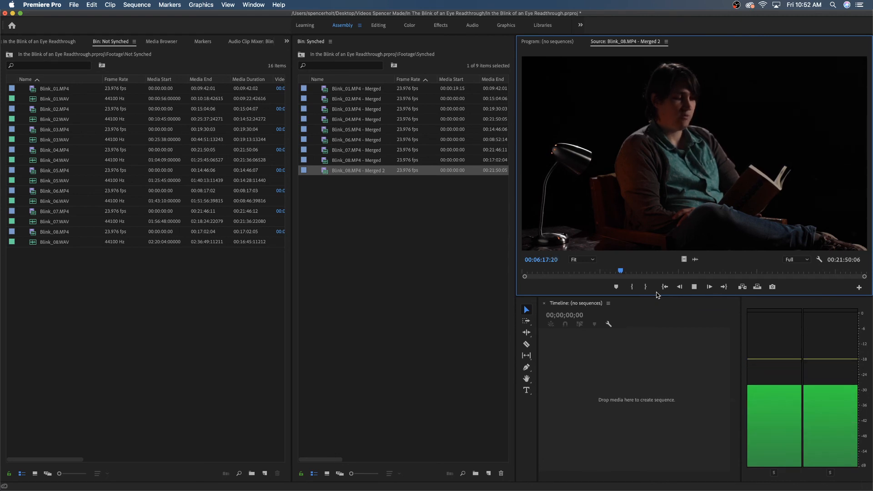
key(space)
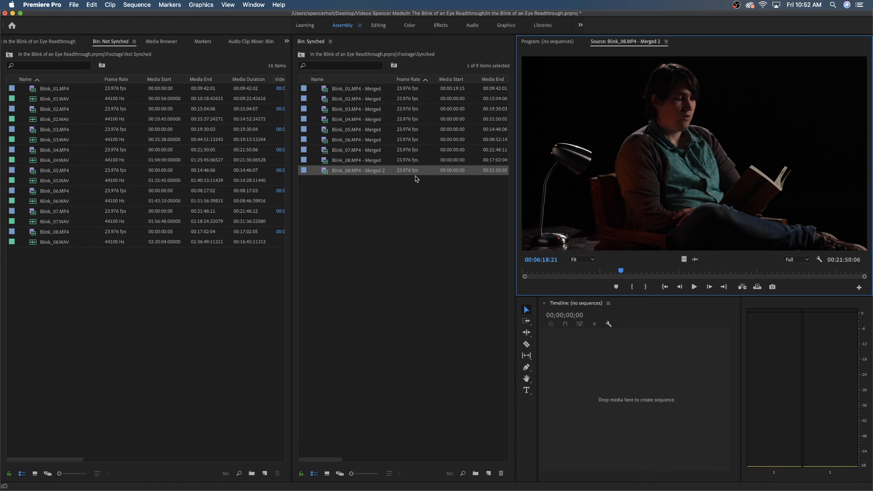
Reopen Blink_08.MP4 - Merged 2 from the Synched bin and play a few more seconds to recheck its sync.
click(384, 176)
click(384, 173)
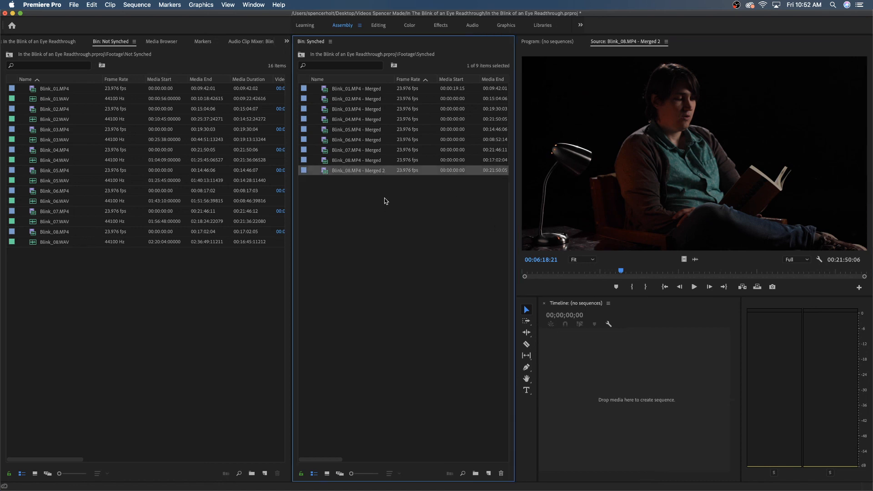
double_click(332, 172)
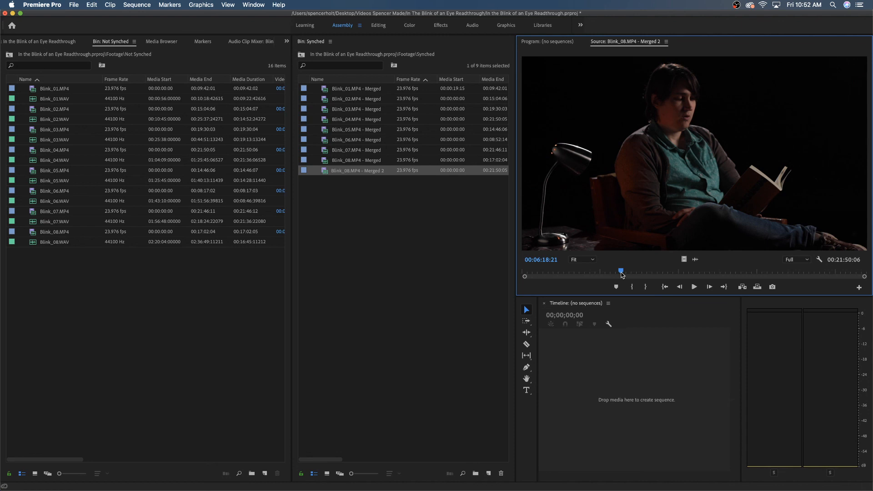
key(space)
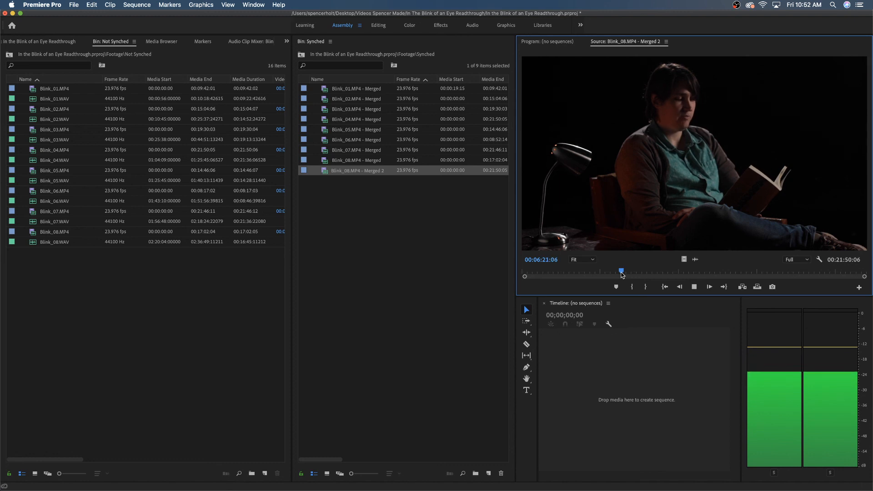
key(space)
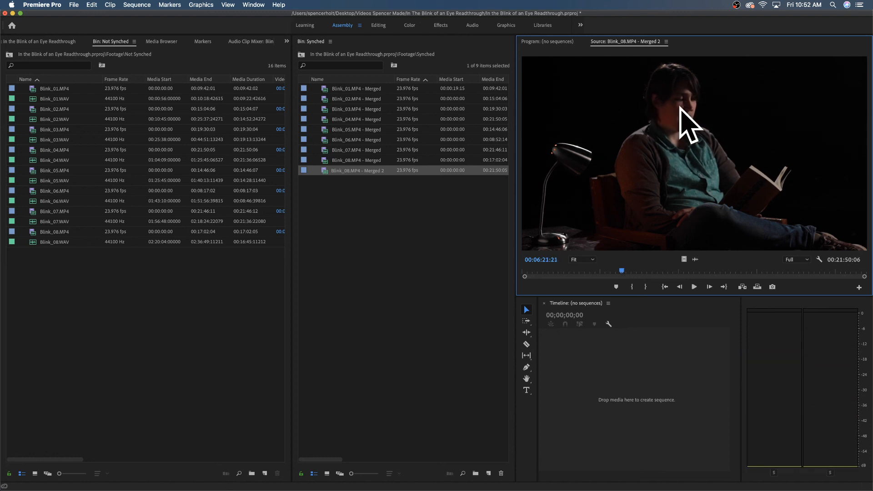
Maximize the Source Monitor, play a second of Blink_08.MP4 - Merged 2 to compare lips and sound, and restore the layout.
key(grave)
key(space)
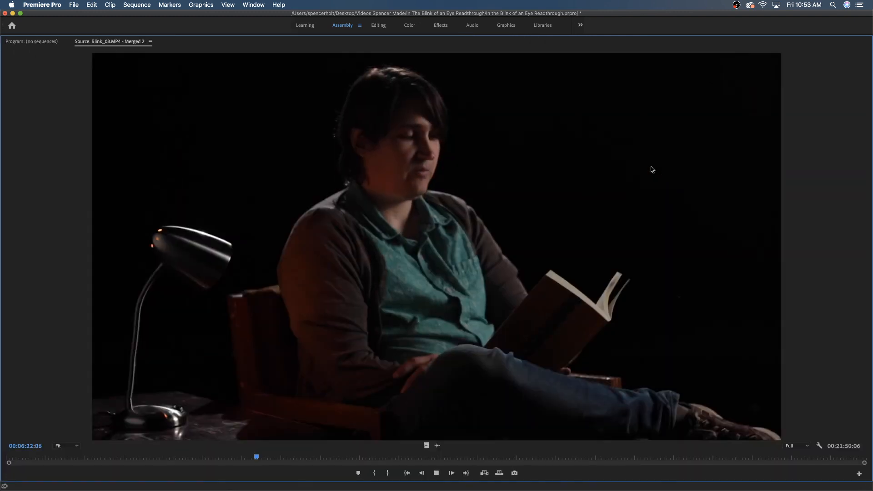
key(space)
key(grave)
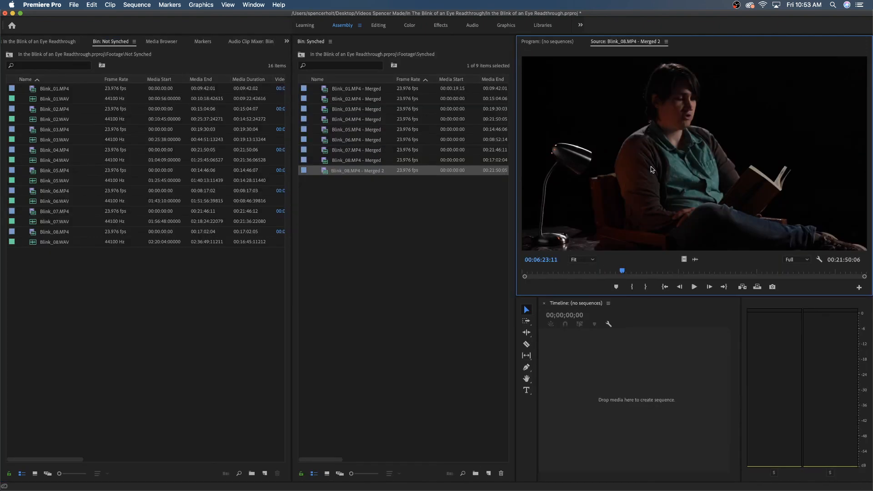
Delete Blink_08.MP4 - Merged 2 from the Synched bin.
click(351, 197)
click(367, 175)
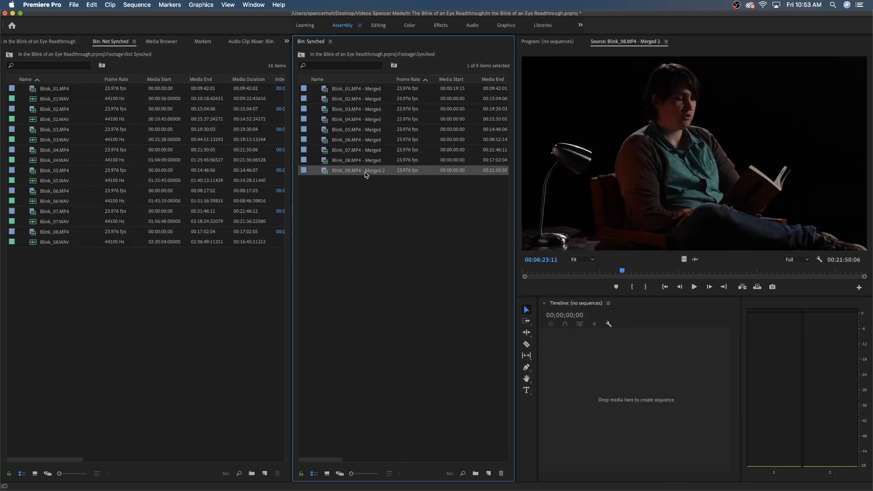
key(Delete)
click(517, 266)
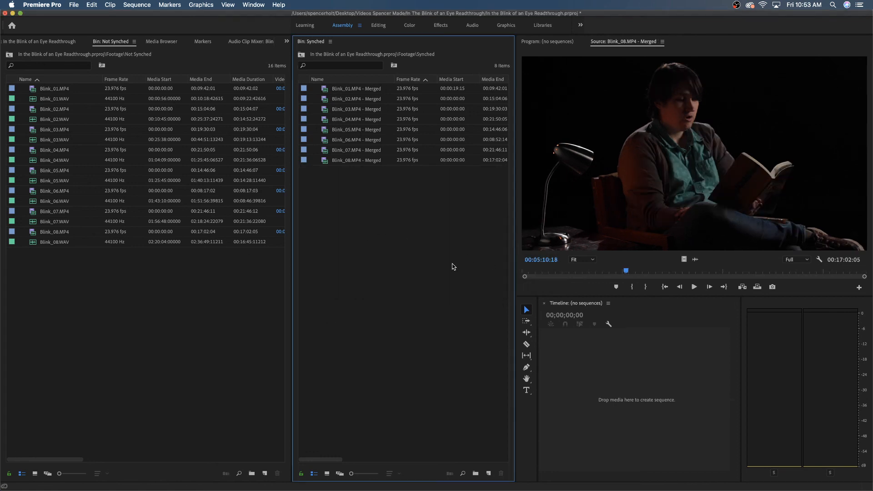
Close the separate Synched and Not Synched bin panels to return to the main project view.
click(355, 163)
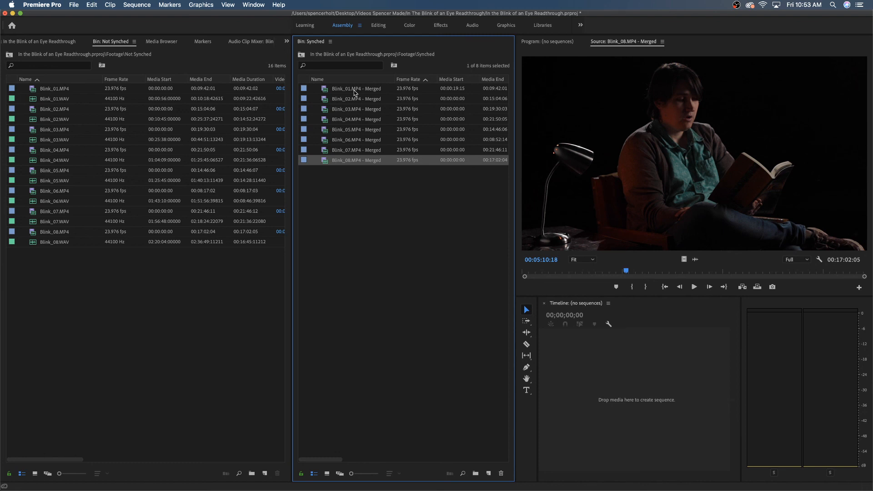
click(353, 215)
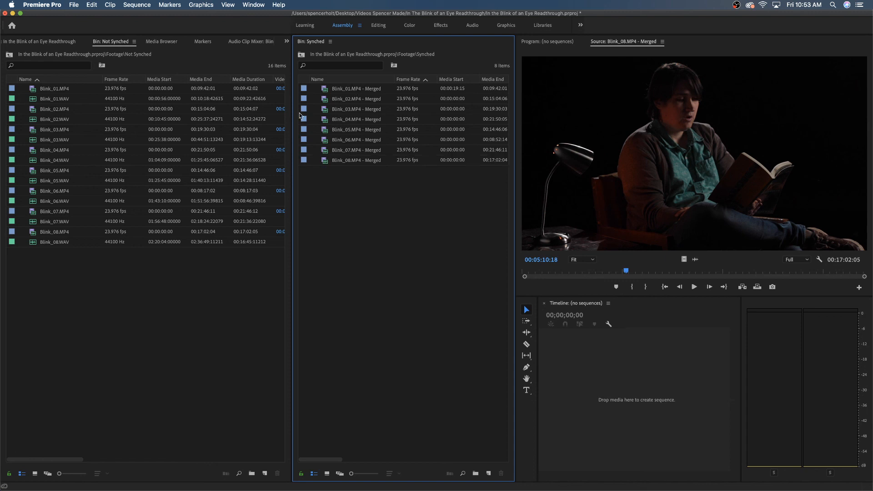
right_click(308, 42)
click(339, 50)
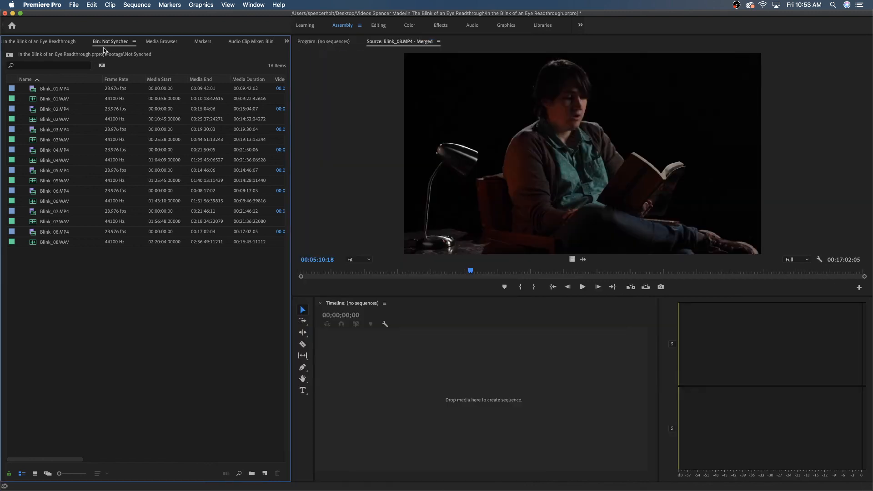
right_click(109, 43)
click(117, 54)
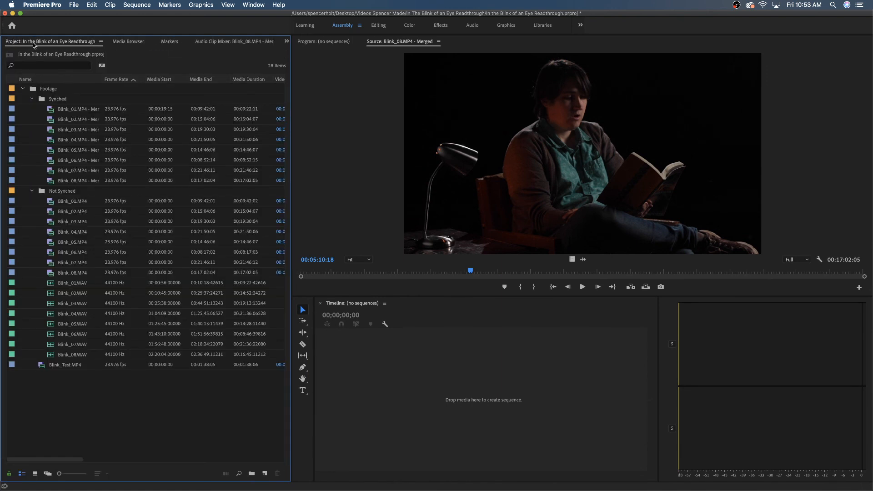
Collapse the Not Synched bin and the enclosing Footage bin in the project, leaving no clips selected.
click(31, 191)
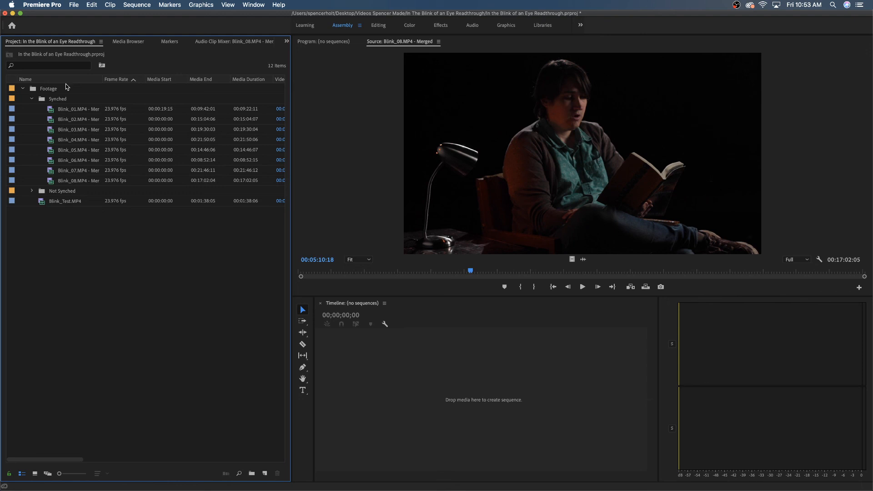
click(69, 108)
shift+click(75, 181)
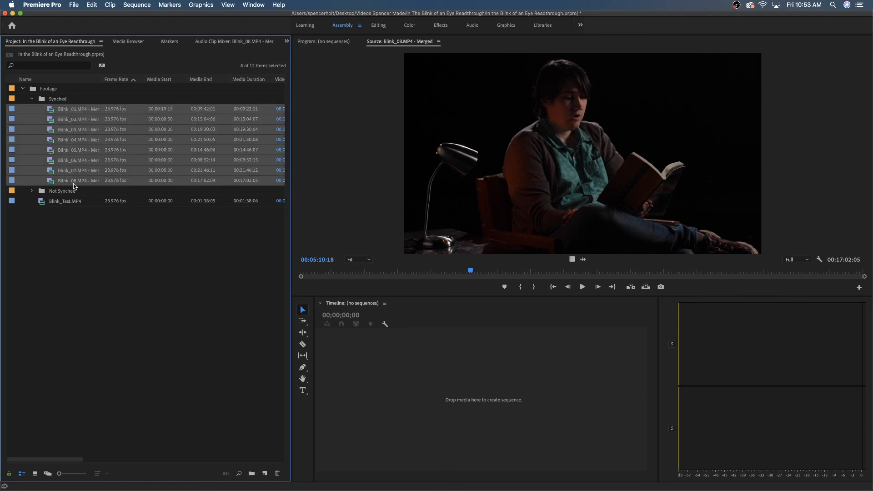
click(97, 305)
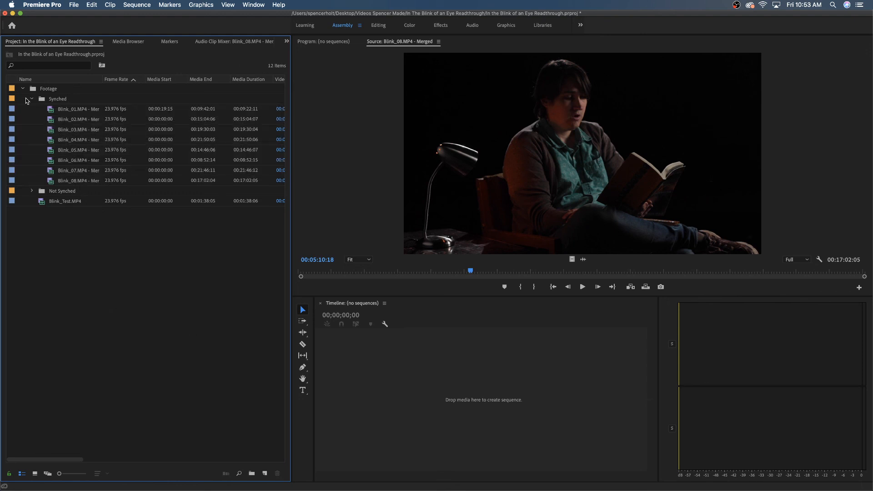
click(23, 88)
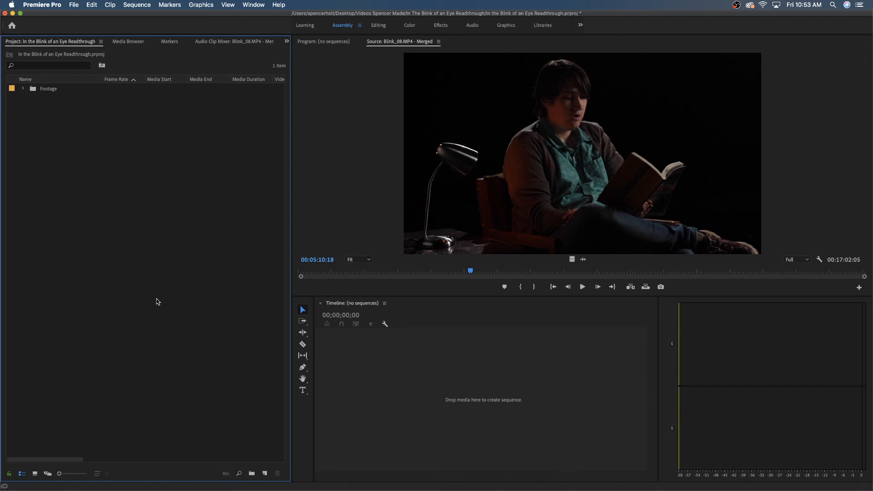